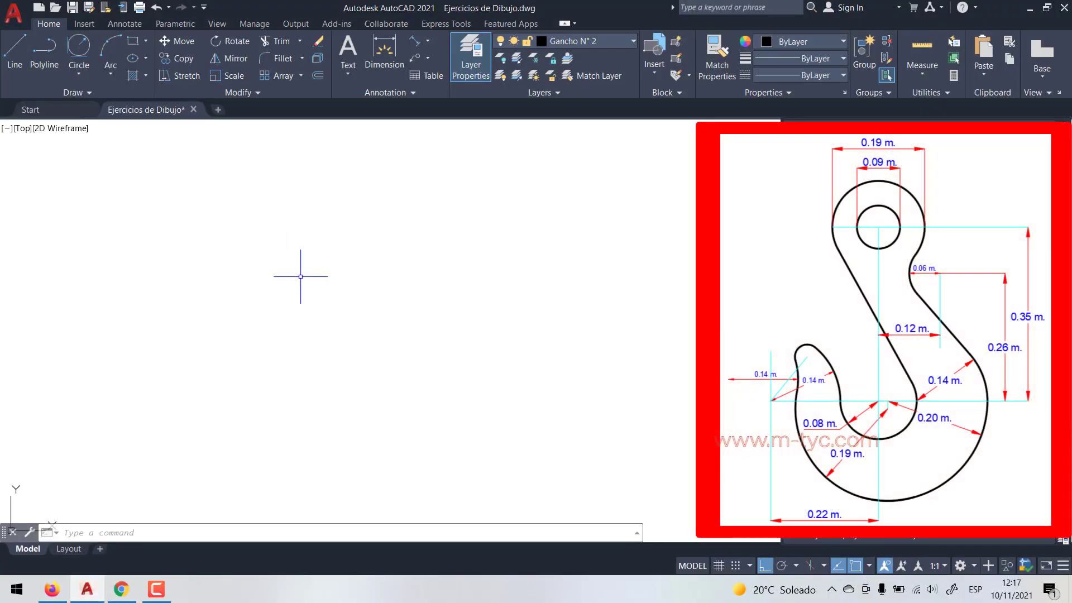
Draw the eye's outer circle with a 0.19 diameter
{"action": "type", "text": "c"}
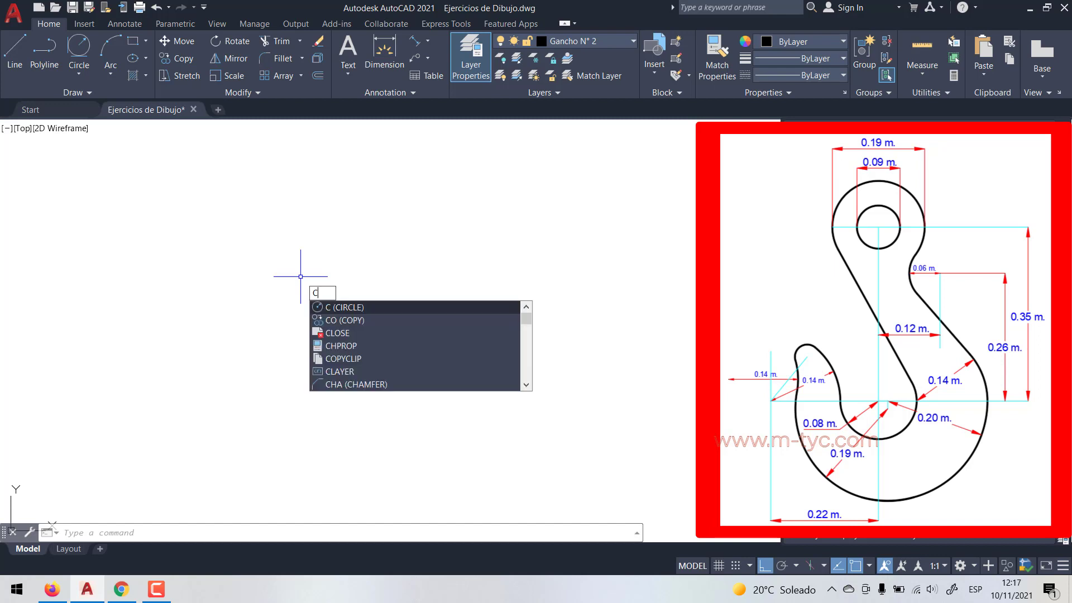
{"action": "key", "text": "Return"}
{"action": "left_click", "coordinate": [262, 257]}
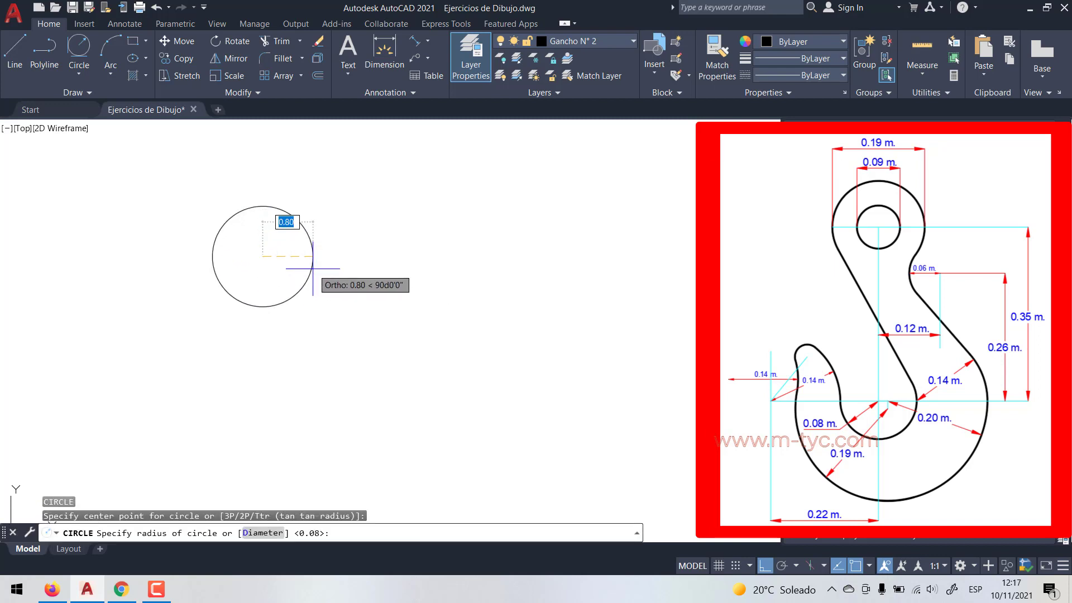
{"action": "type", "text": "d"}
{"action": "key", "text": "Return"}
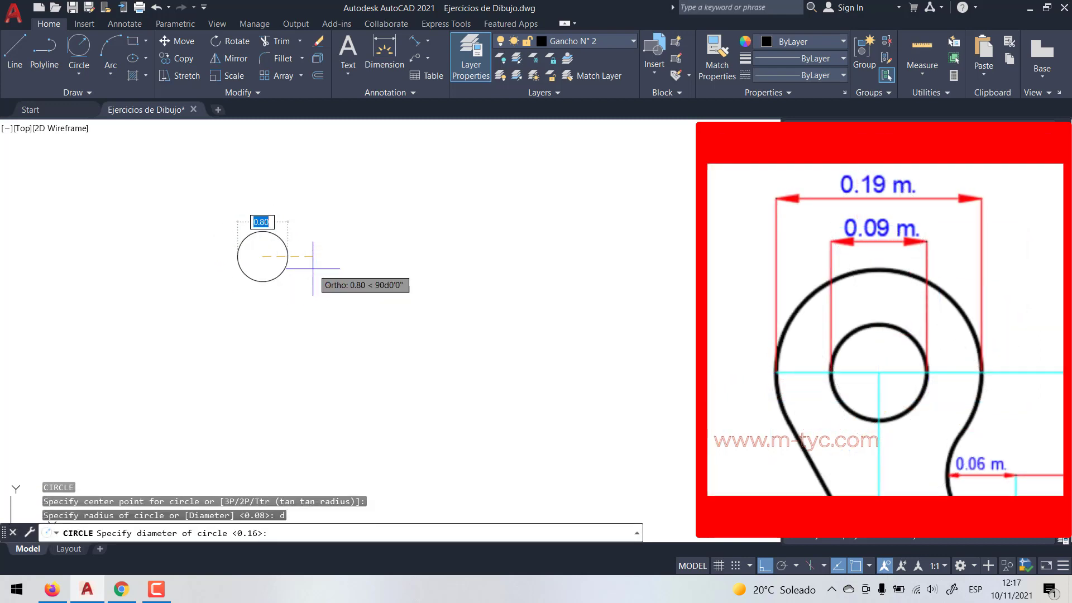
{"action": "type", "text": "0.19"}
{"action": "key", "text": "Return"}
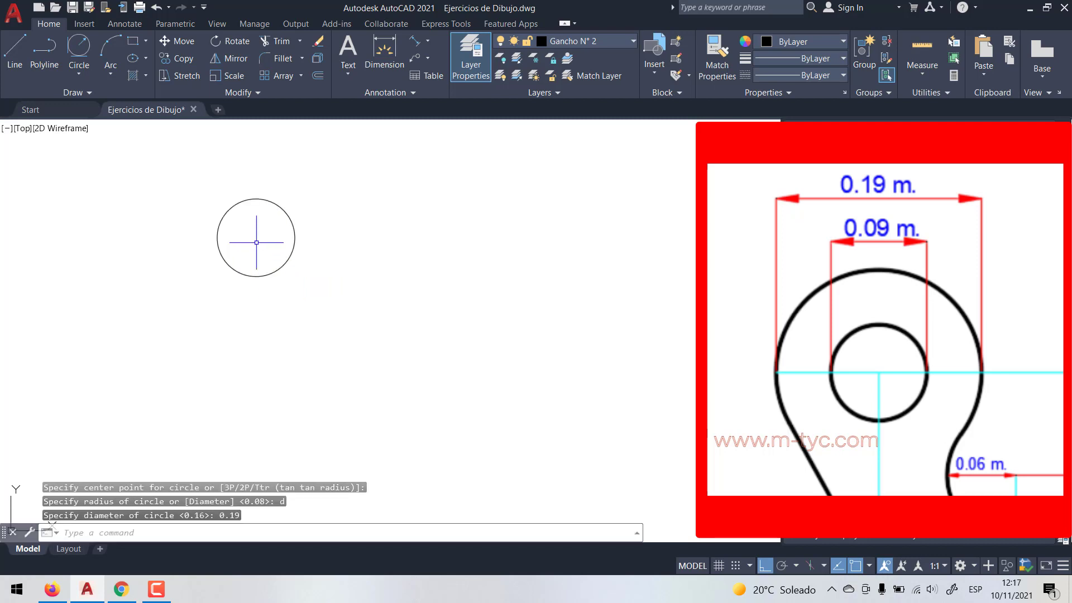
Add a concentric 0.09-diameter inner circle at the same centre, then turn Ortho back on
{"action": "scroll", "coordinate": [218, 215], "scroll_direction": "up", "scroll_amount": 3}
{"action": "key", "text": "Return"}
{"action": "left_click", "coordinate": [315, 284]}
{"action": "type", "text": "d"}
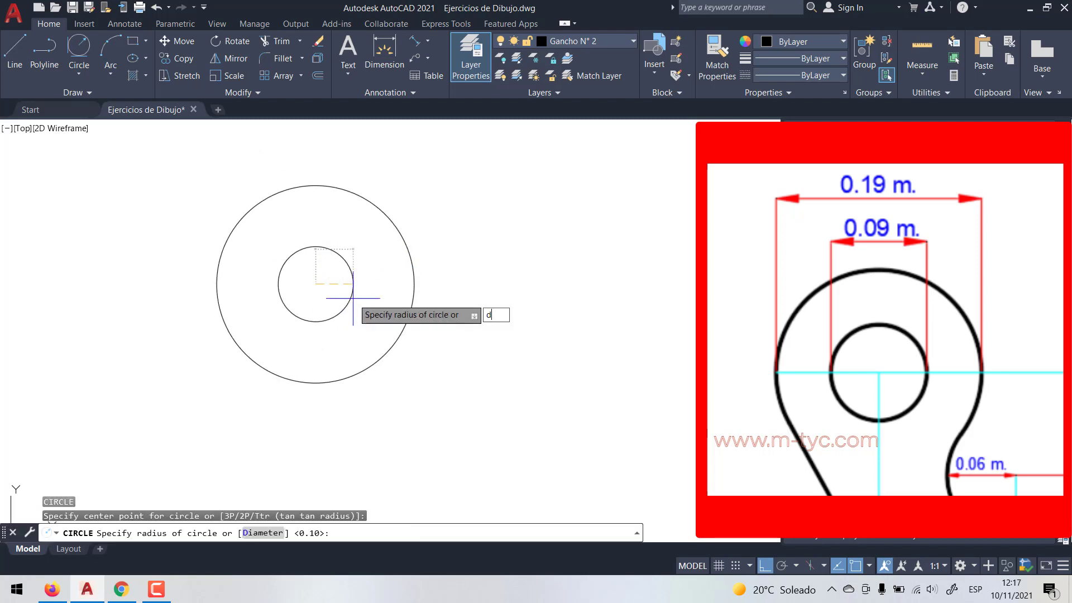
{"action": "key", "text": "Return"}
{"action": "type", "text": "0.09"}
{"action": "key", "text": "Return"}
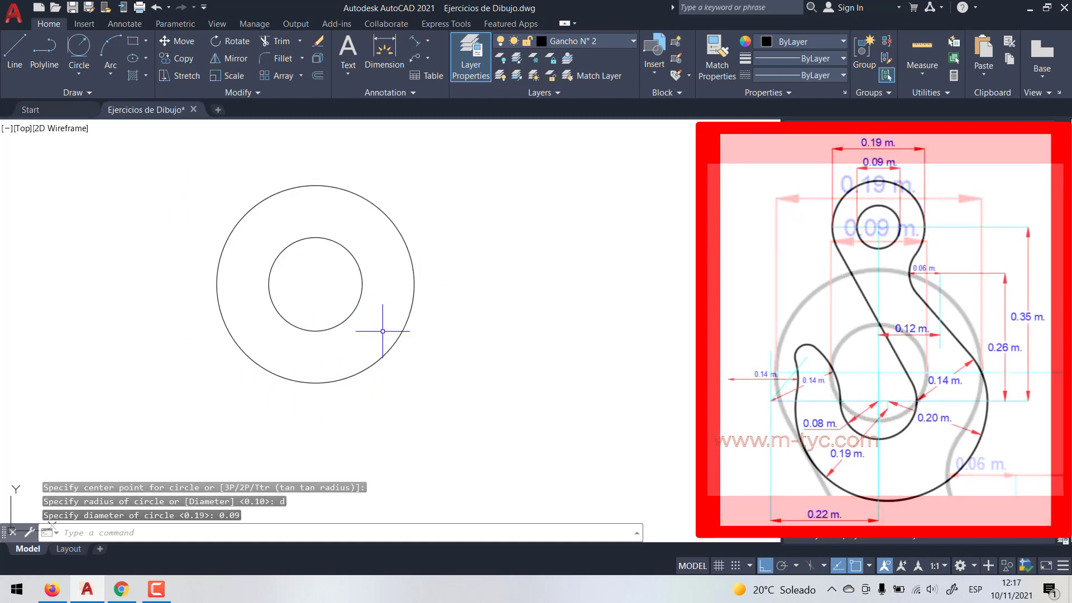
{"action": "key", "text": "F8"}
{"action": "key", "text": "F8"}
Draw a 0.35 vertical line straight down from the eye's centre
{"action": "type", "text": "L"}
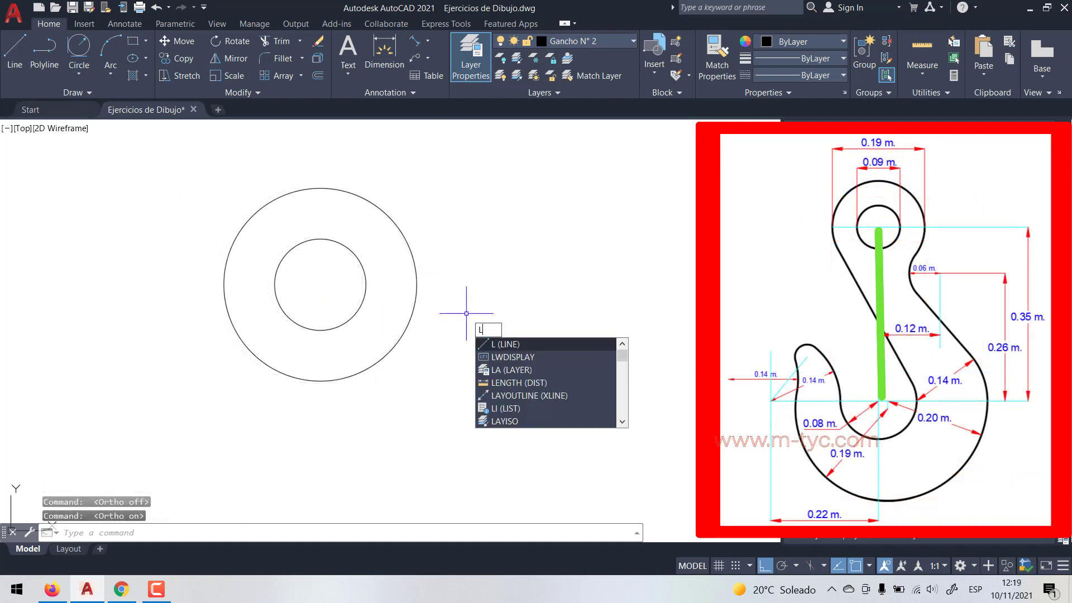
{"action": "key", "text": "Return"}
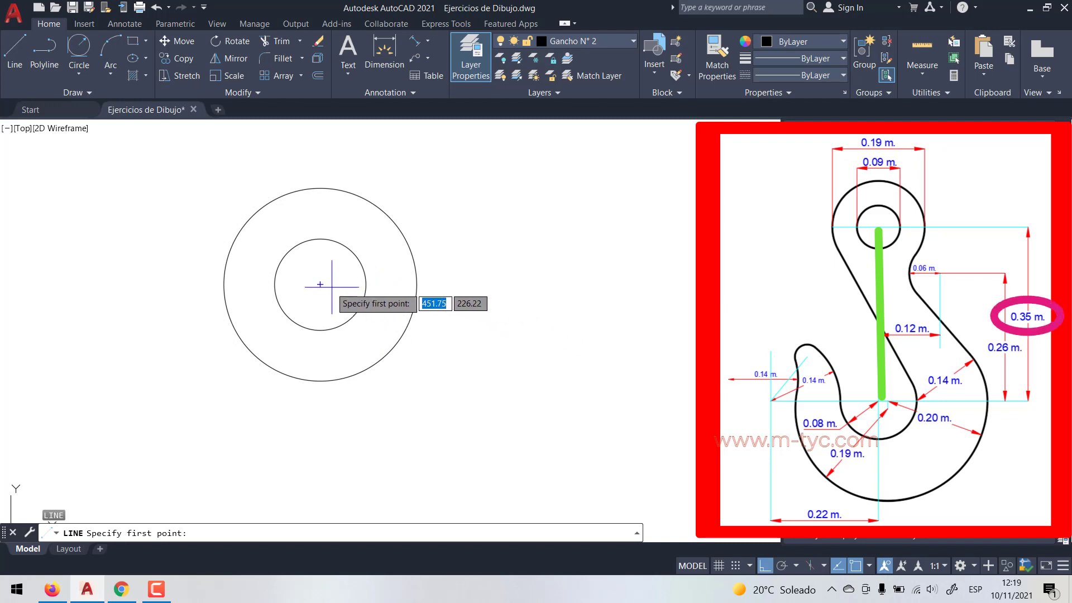
{"action": "left_click", "coordinate": [320, 284]}
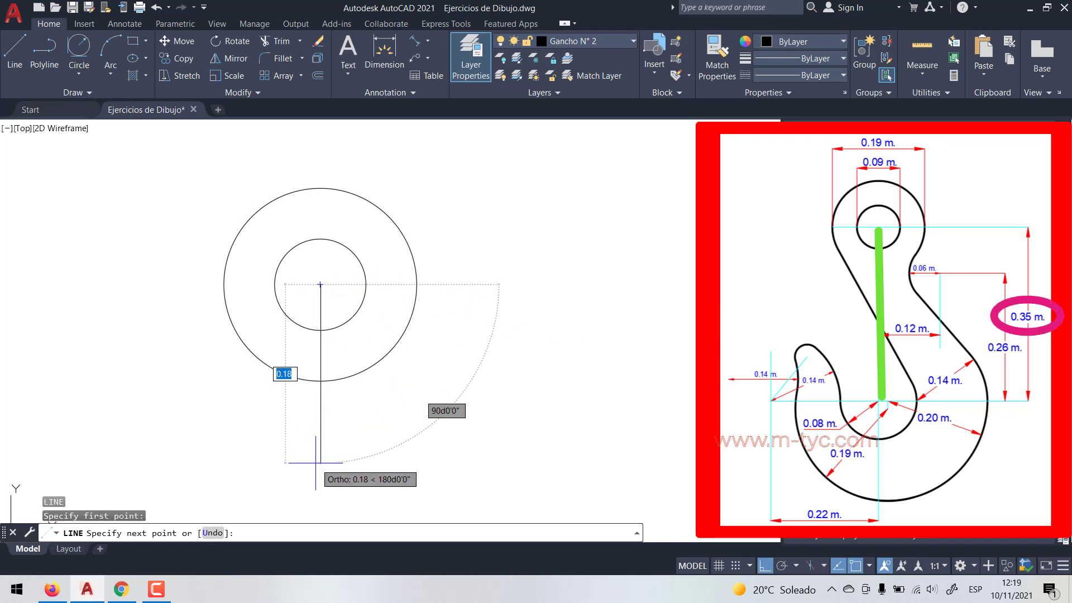
{"action": "type", "text": "0"}
{"action": "key", "text": "Return"}
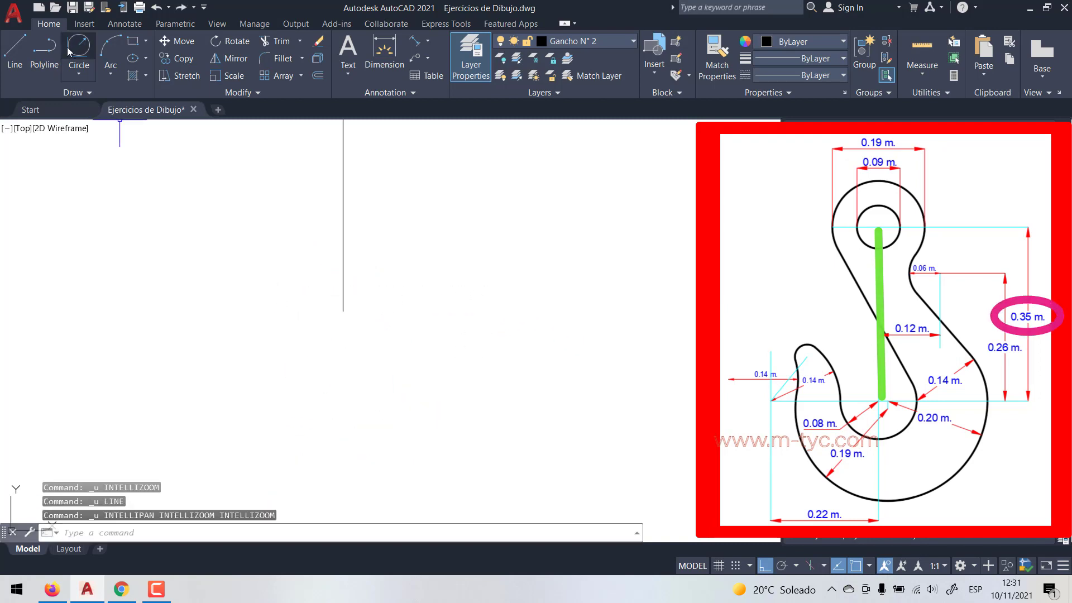
Add a 0.08-radius circle centred on the line's lower end
{"action": "left_click", "coordinate": [79, 48]}
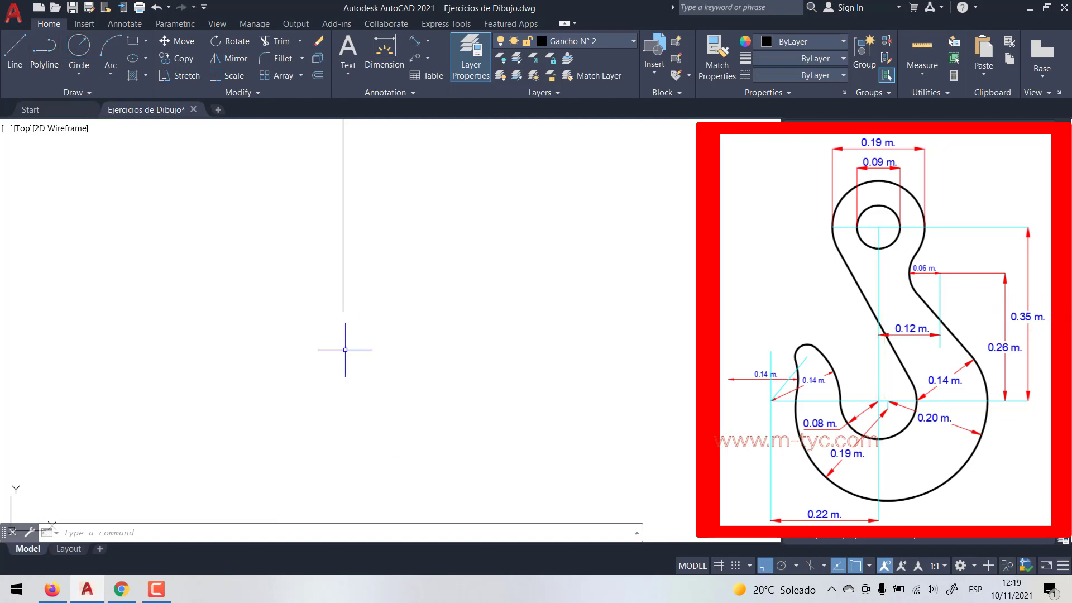
{"action": "left_click", "coordinate": [342, 310]}
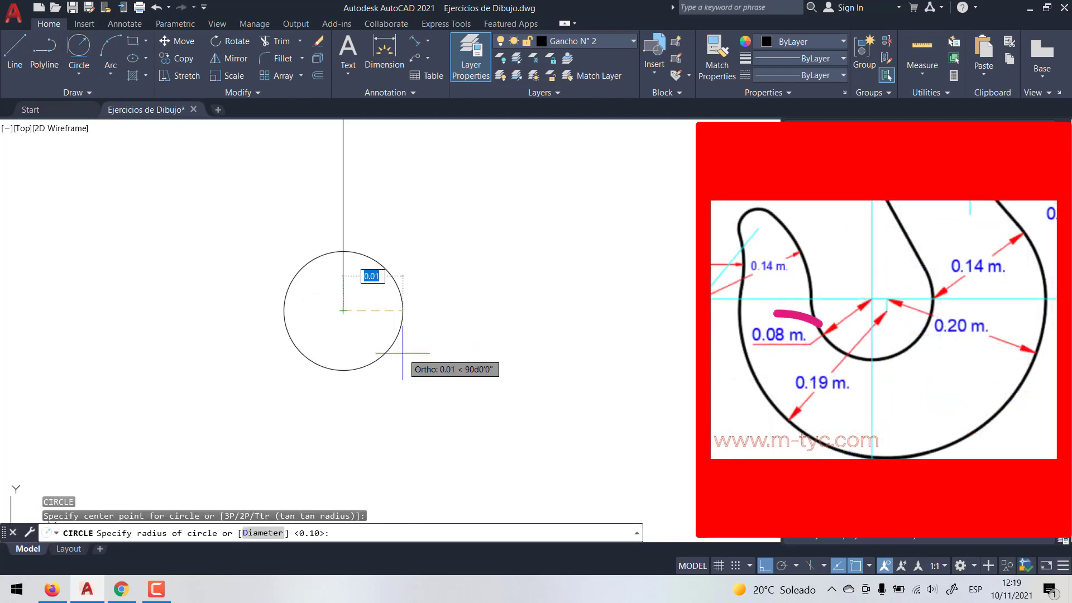
{"action": "type", "text": "0.0"}
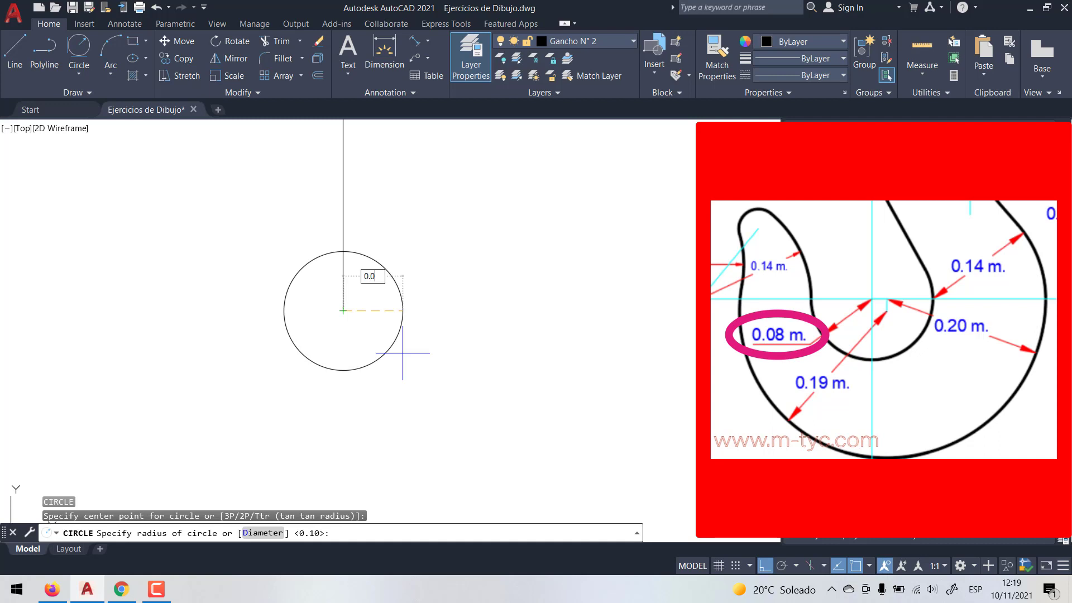
{"action": "key", "text": "Return"}
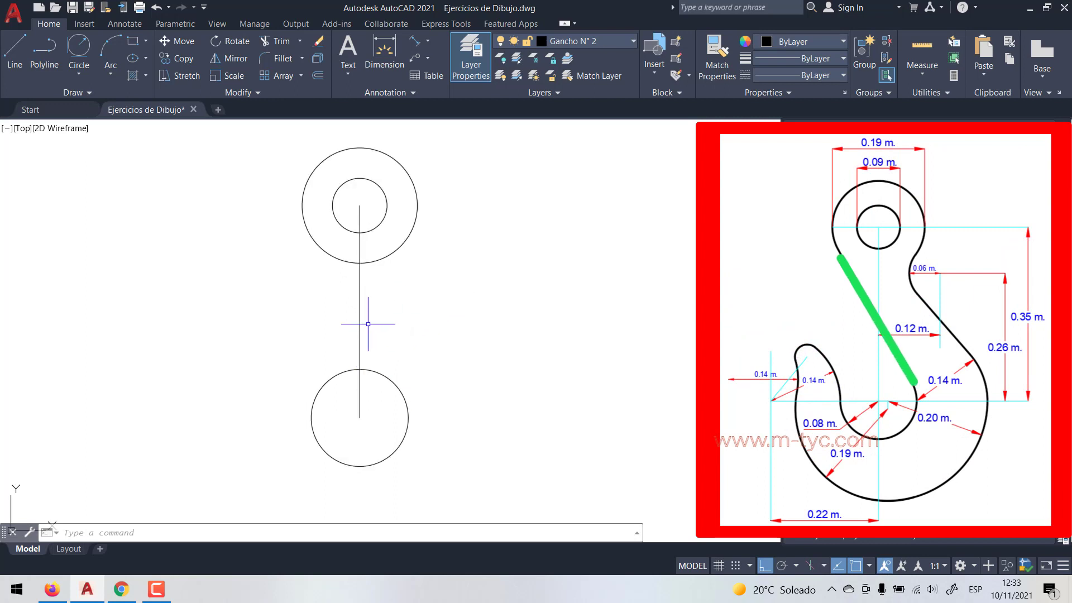
With Ortho off, draw the neck line tangent to the outer eye circle and the lower circle
{"action": "scroll", "coordinate": [364, 318], "scroll_direction": "up", "scroll_amount": 4}
{"action": "middle_click_drag", "start_coordinate": [326, 335], "coordinate": [300, 347]}
{"action": "scroll", "coordinate": [301, 346], "scroll_direction": "down", "scroll_amount": 2}
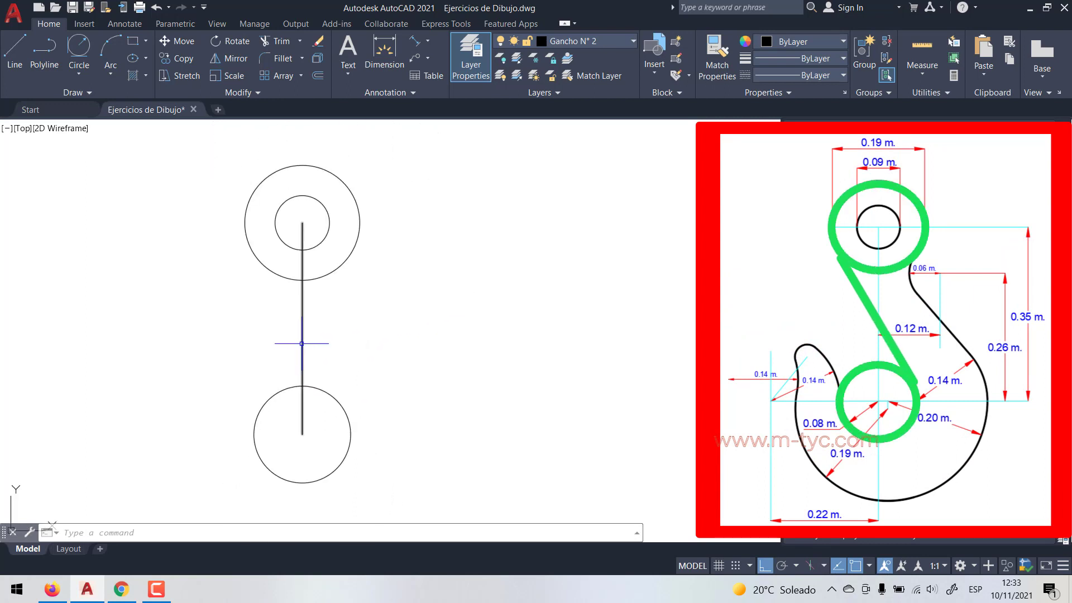
{"action": "type", "text": "l"}
{"action": "key", "text": "Return"}
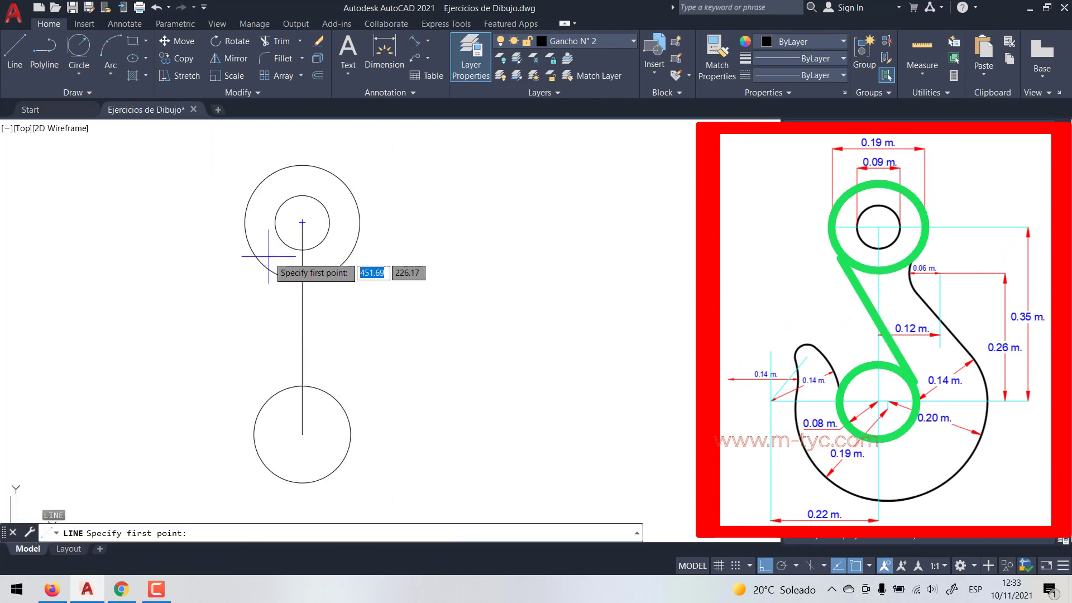
{"action": "key", "text": "F8"}
{"action": "right_click", "coordinate": [247, 270], "text": "shift"}
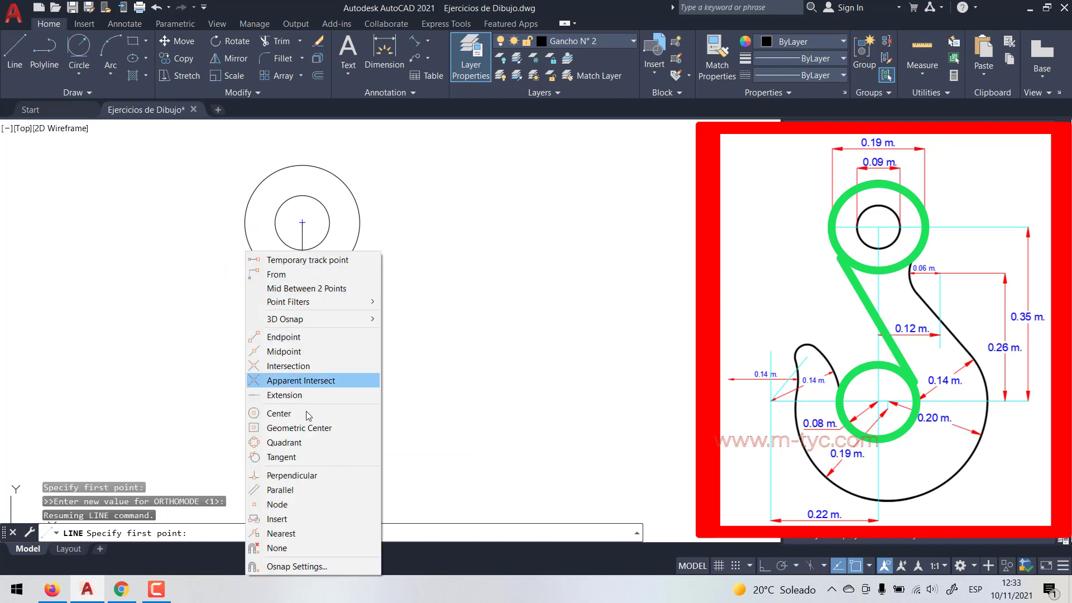
{"action": "left_click", "coordinate": [302, 458]}
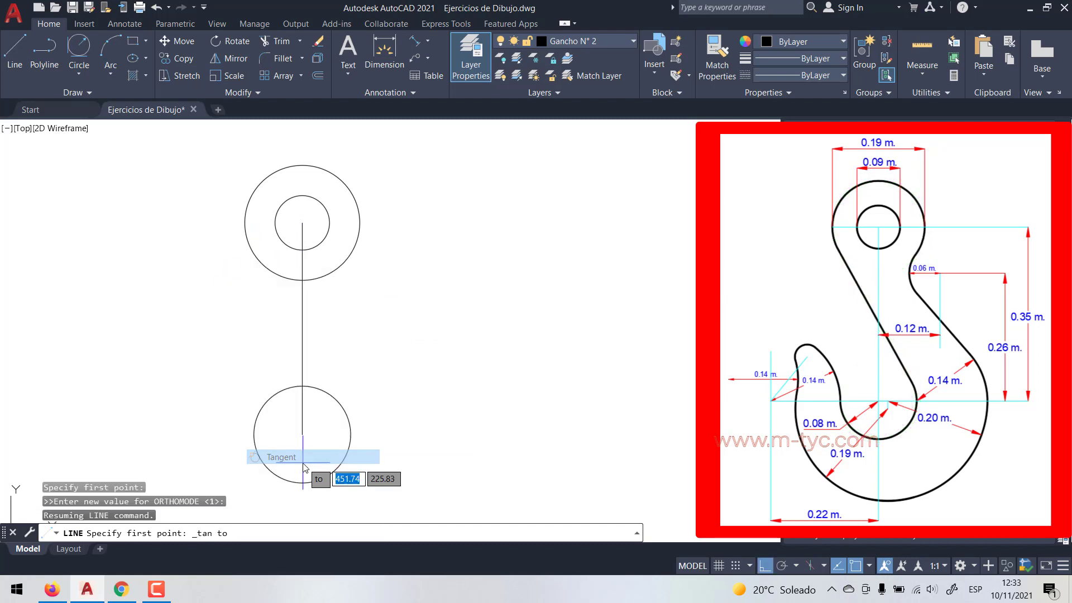
{"action": "left_click", "coordinate": [249, 245]}
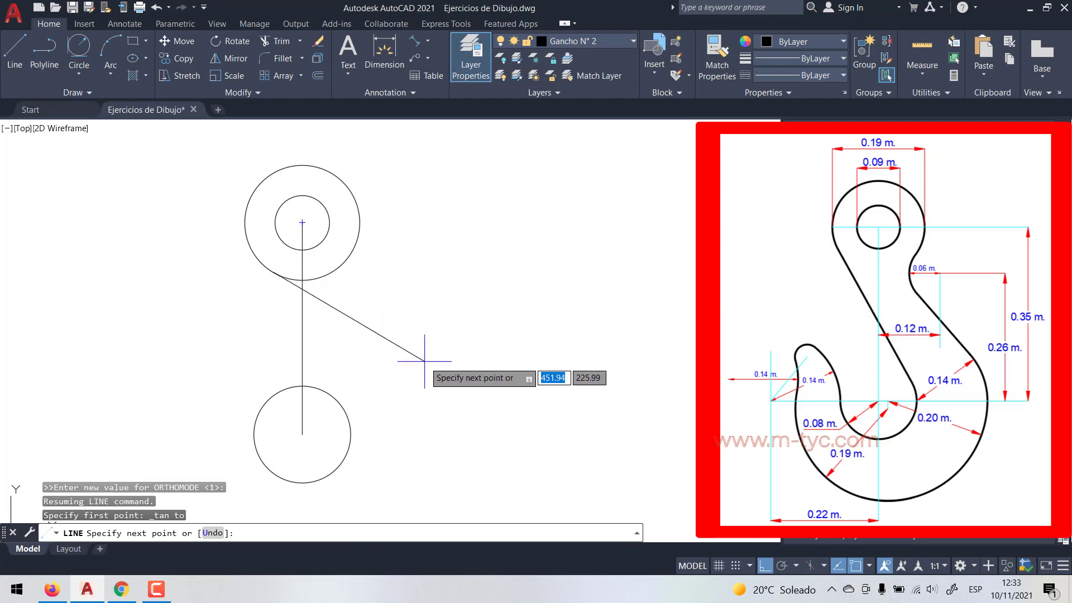
{"action": "right_click", "coordinate": [400, 418], "text": "shift"}
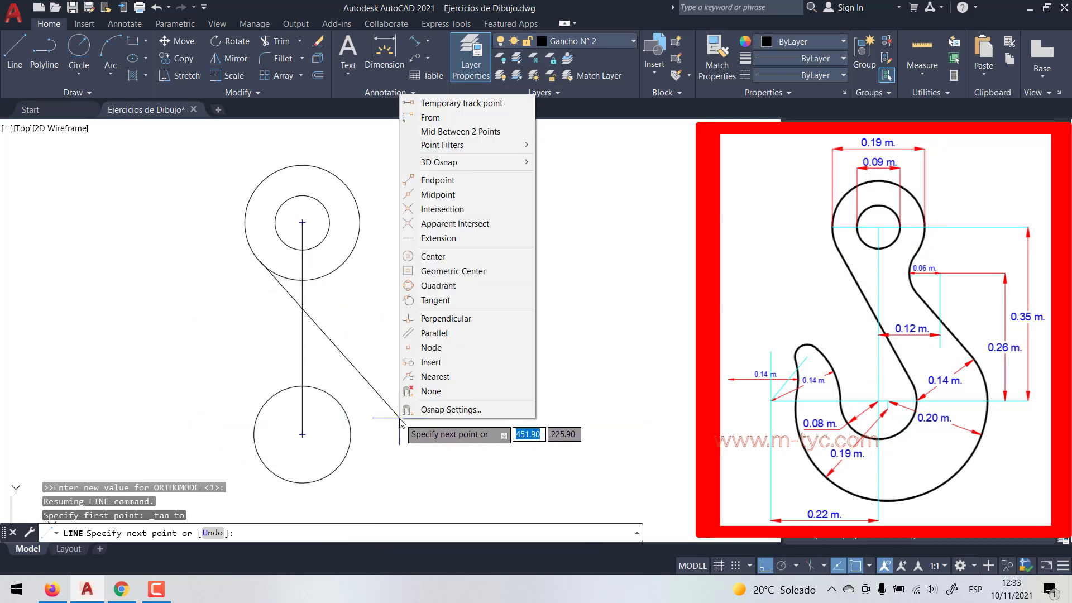
{"action": "left_click", "coordinate": [441, 300]}
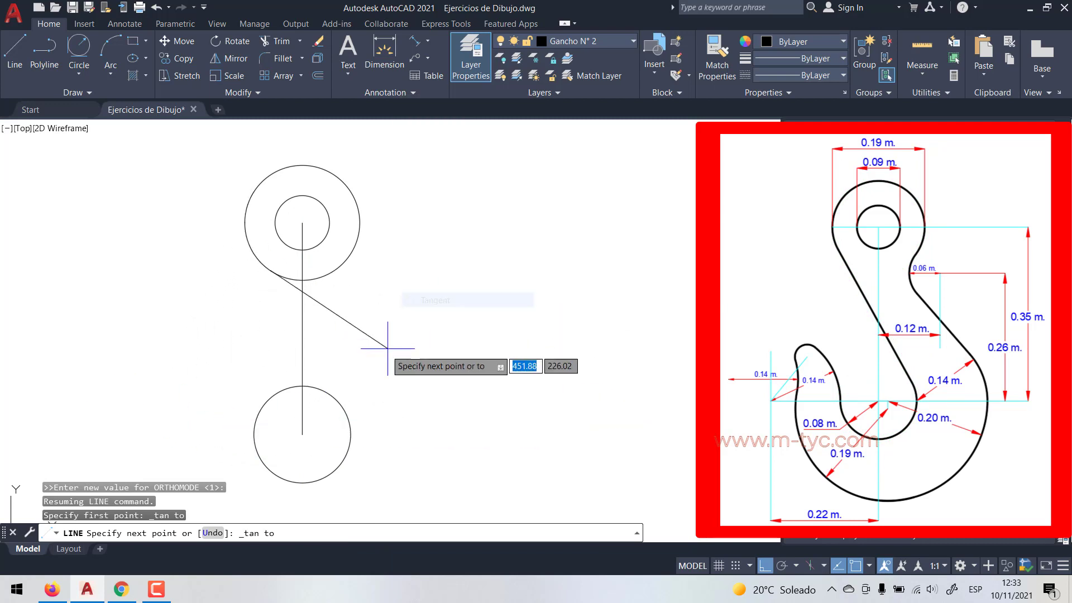
{"action": "left_click", "coordinate": [347, 404]}
{"action": "key", "text": "Return"}
{"action": "type", "text": "C"}
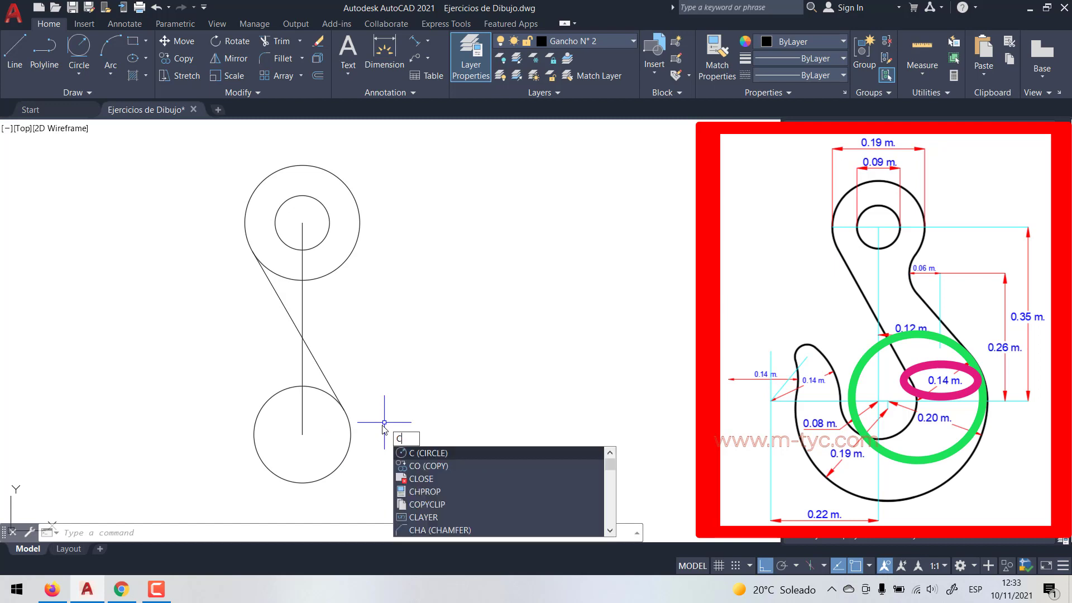
Draw a 0.14-radius circle centred on the lower 0.08 circle's centre
{"action": "key", "text": "Return"}
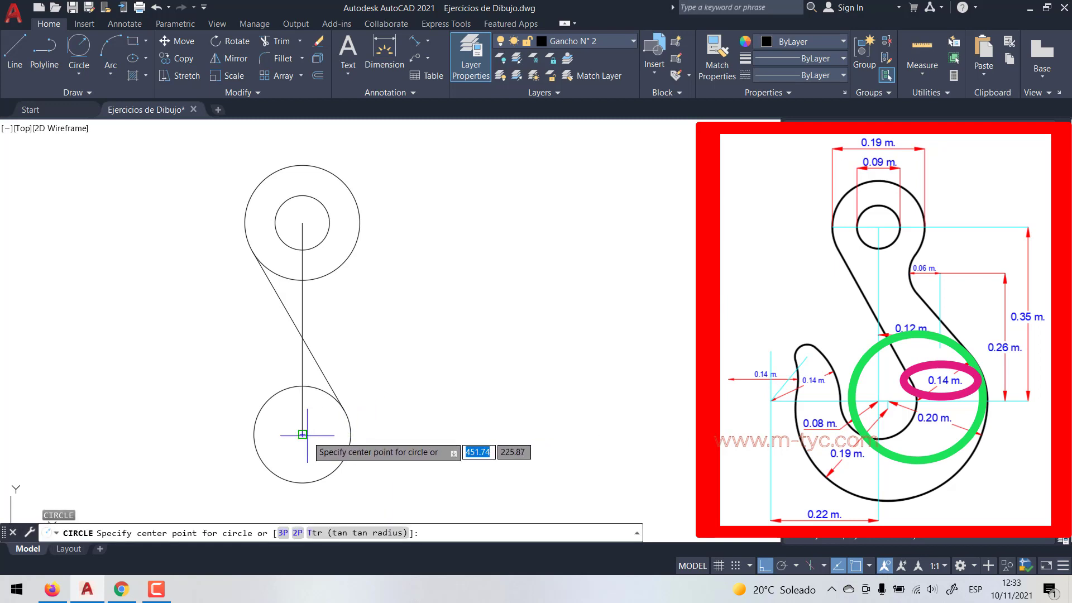
{"action": "left_click", "coordinate": [302, 434]}
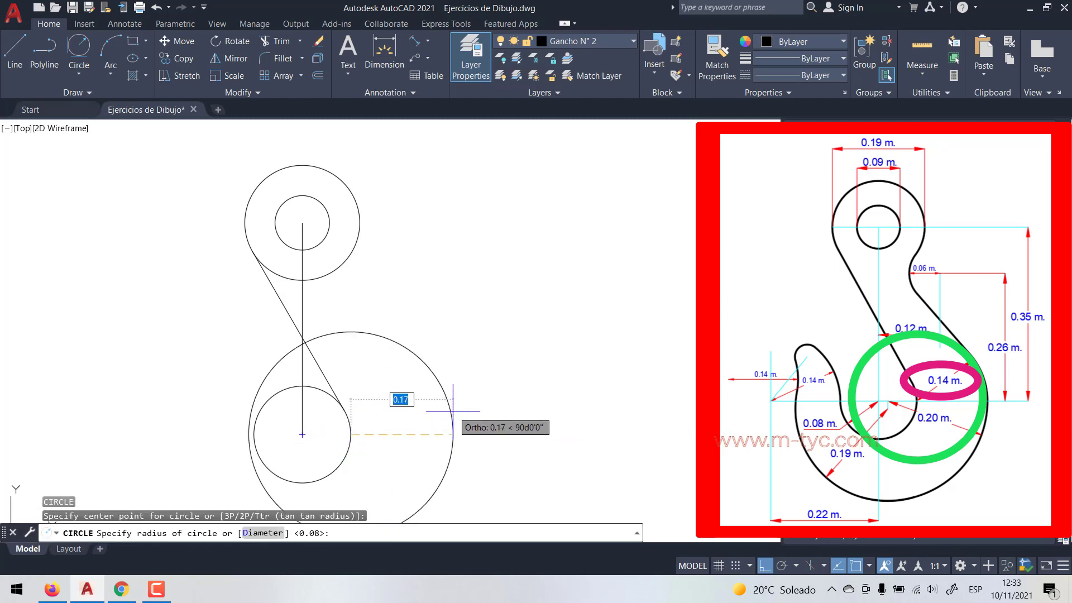
{"action": "type", "text": "0.14"}
{"action": "key", "text": "Return"}
{"action": "type", "text": "O"}
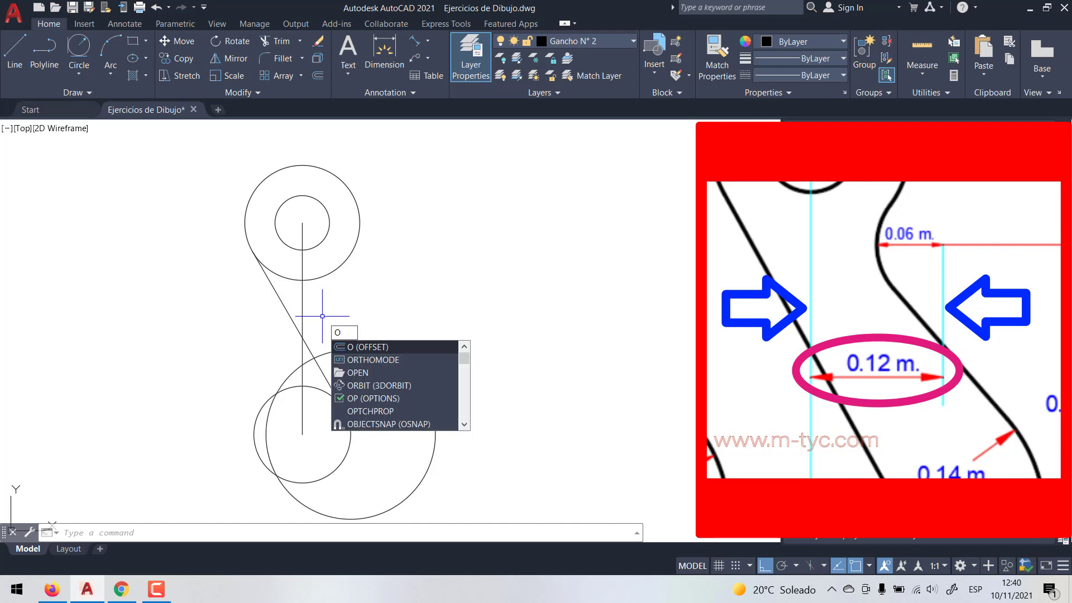
Offset the vertical centre line 0.12 to the right
{"action": "key", "text": "Return"}
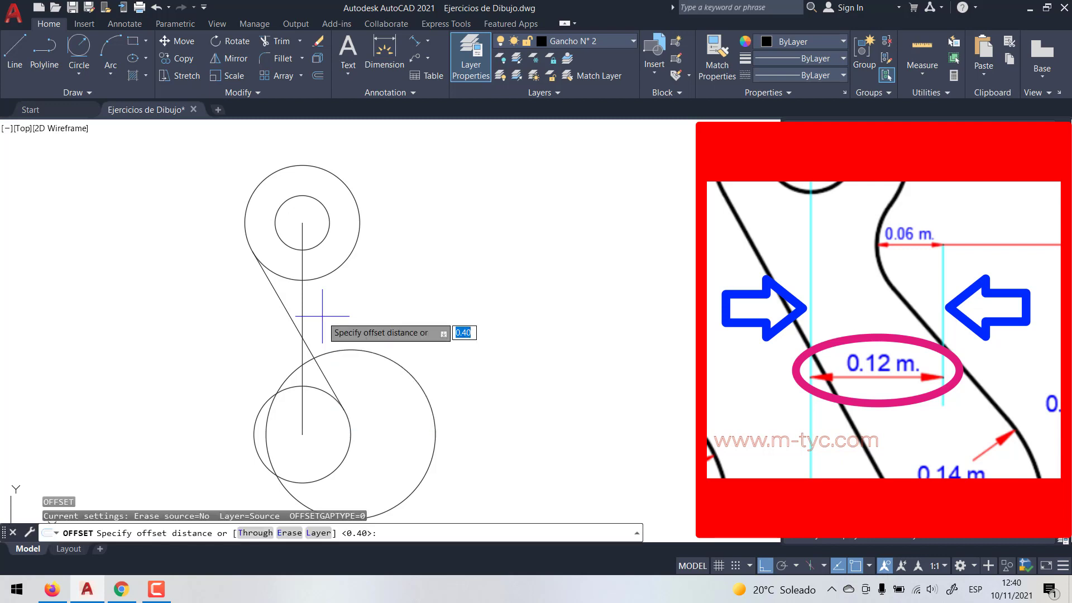
{"action": "type", "text": "0.12"}
{"action": "key", "text": "Return"}
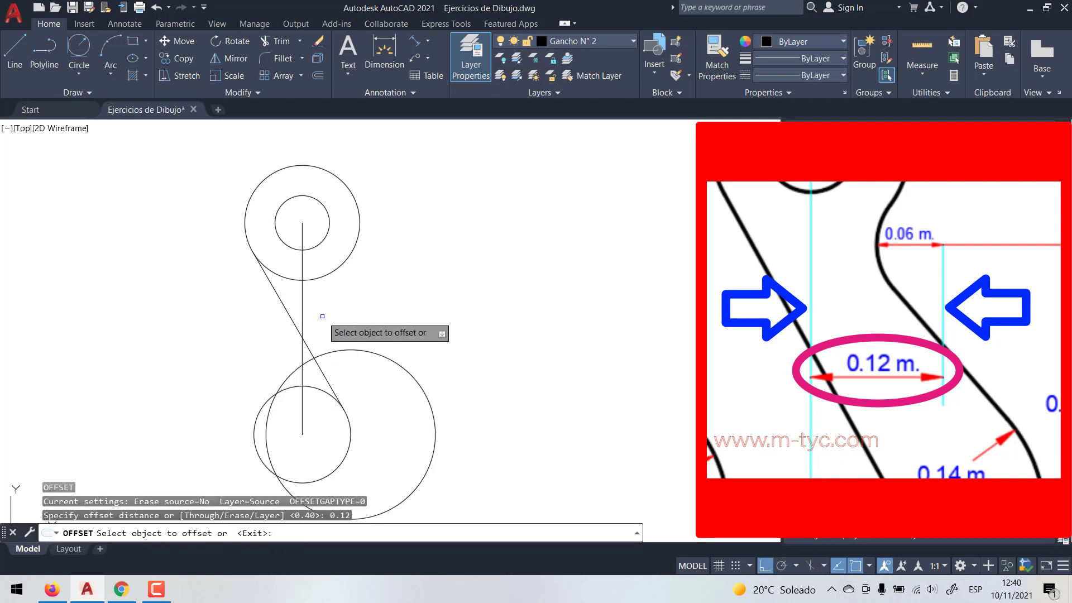
{"action": "left_click", "coordinate": [302, 315]}
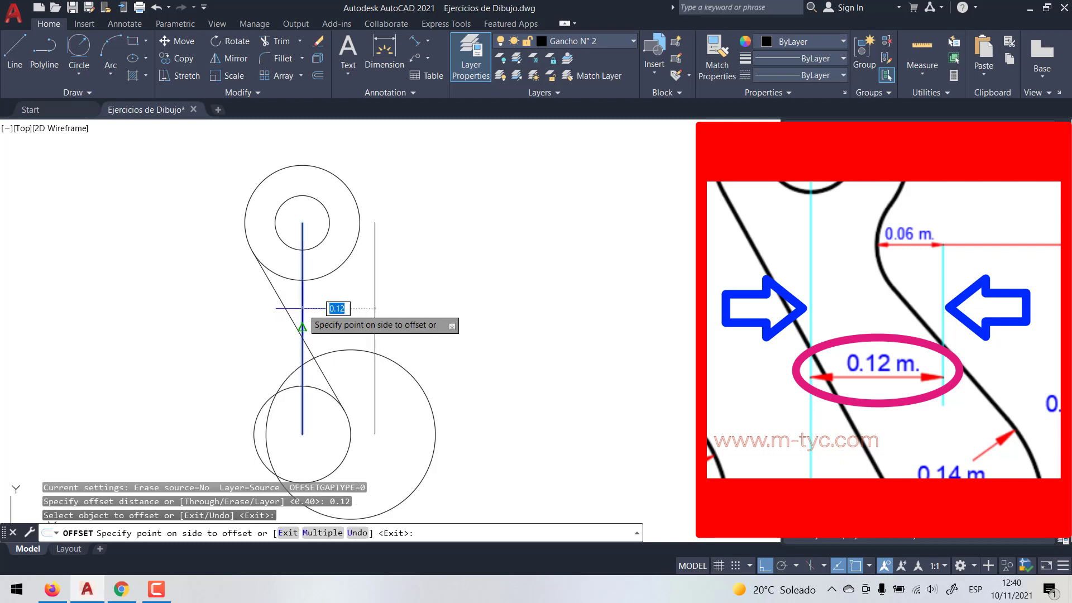
{"action": "left_click", "coordinate": [431, 310]}
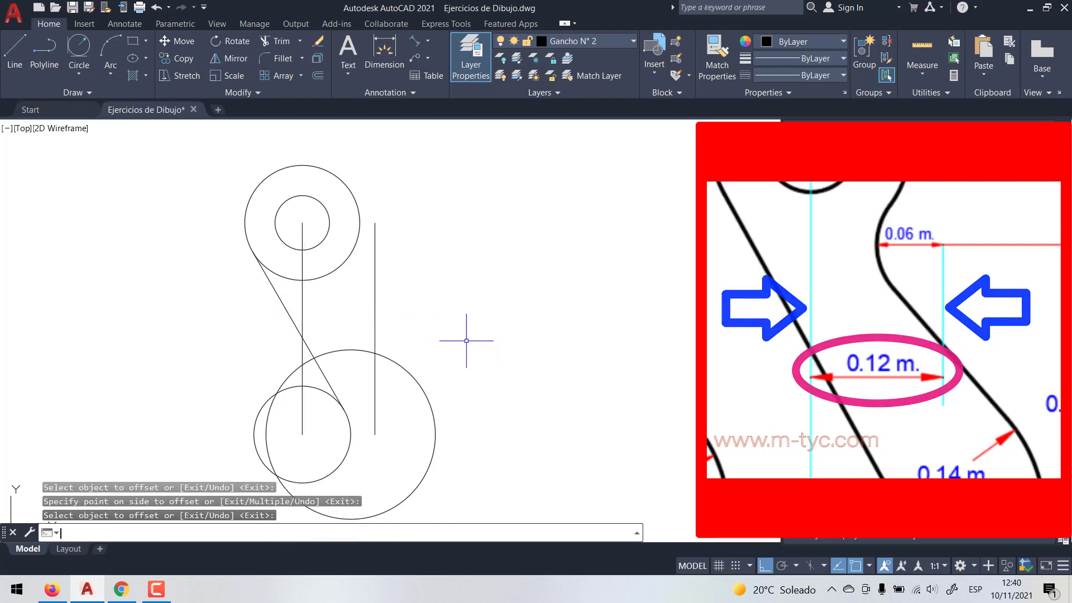
{"action": "key", "text": "Return"}
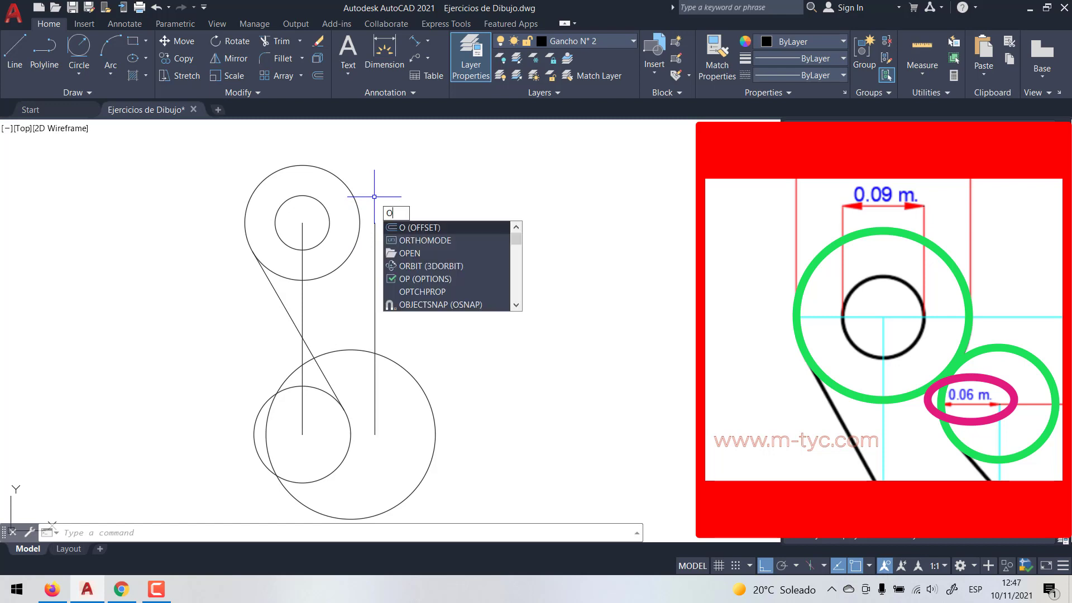
Offset the eye's outer circle 0.06 outward
{"action": "key", "text": "Return"}
{"action": "type", "text": "0.06"}
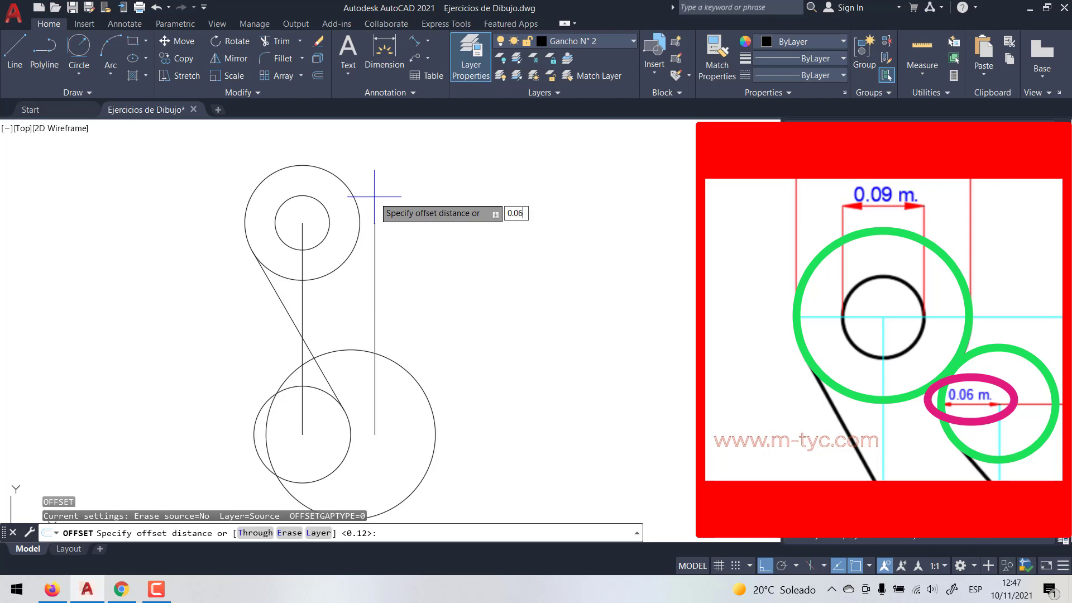
{"action": "key", "text": "Return"}
{"action": "left_click", "coordinate": [358, 241]}
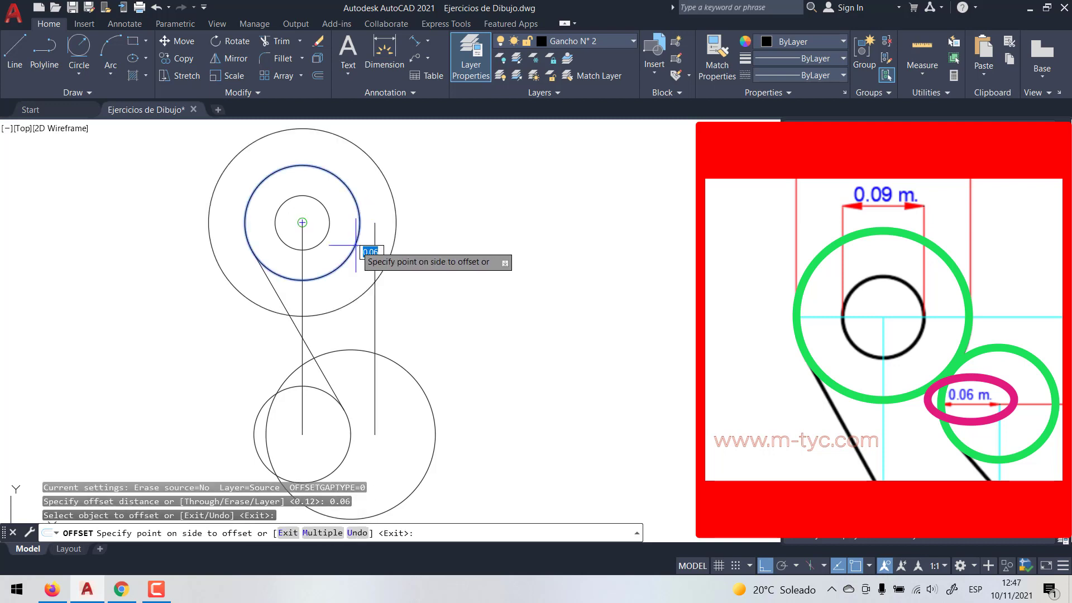
{"action": "left_click", "coordinate": [400, 266]}
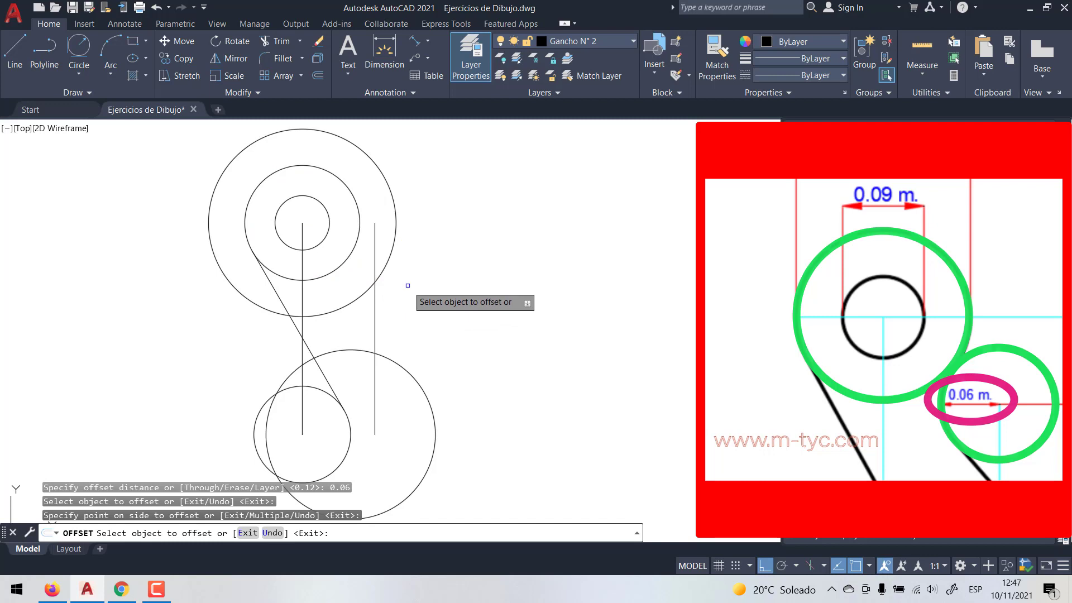
{"action": "key", "text": "Escape"}
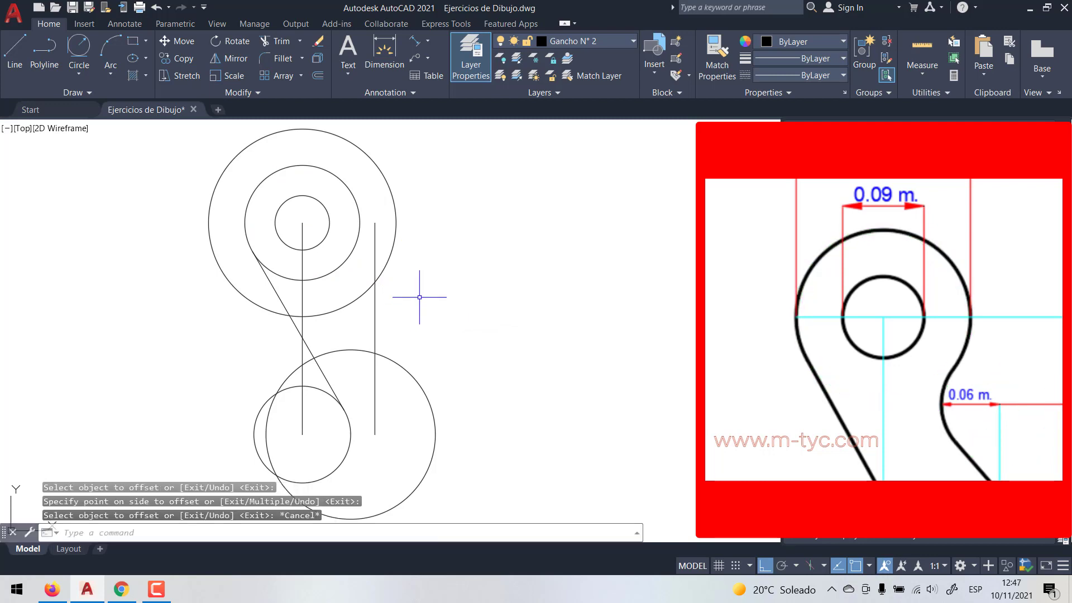
Draw a small circle beside the eye, tangent to the eye's outer curve
{"action": "type", "text": "c"}
{"action": "key", "text": "Return"}
{"action": "left_click", "coordinate": [370, 282]}
{"action": "right_click", "coordinate": [351, 280], "text": "shift"}
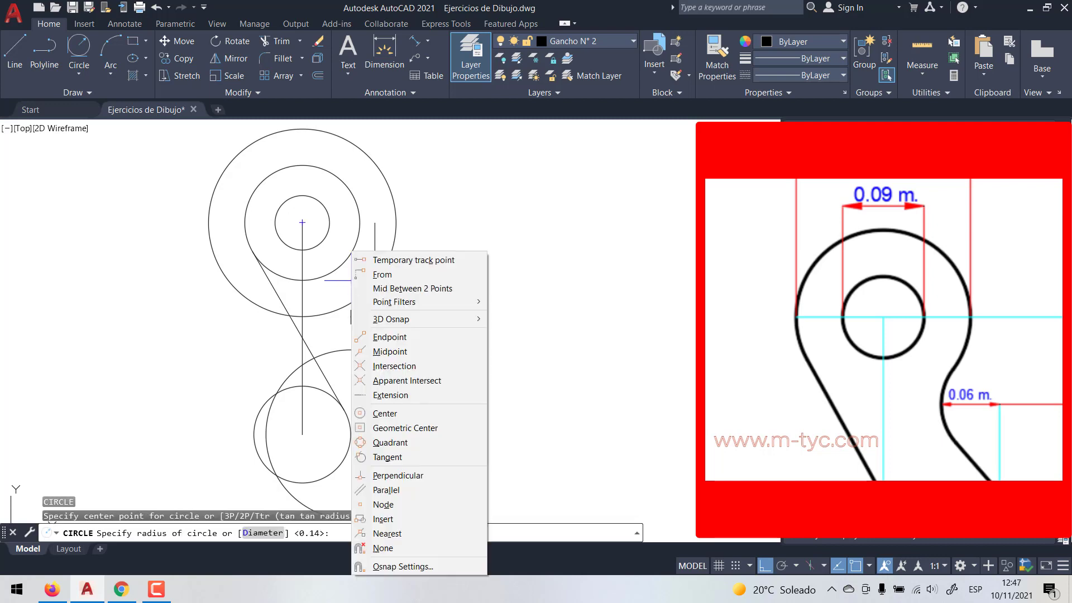
{"action": "left_click", "coordinate": [387, 456]}
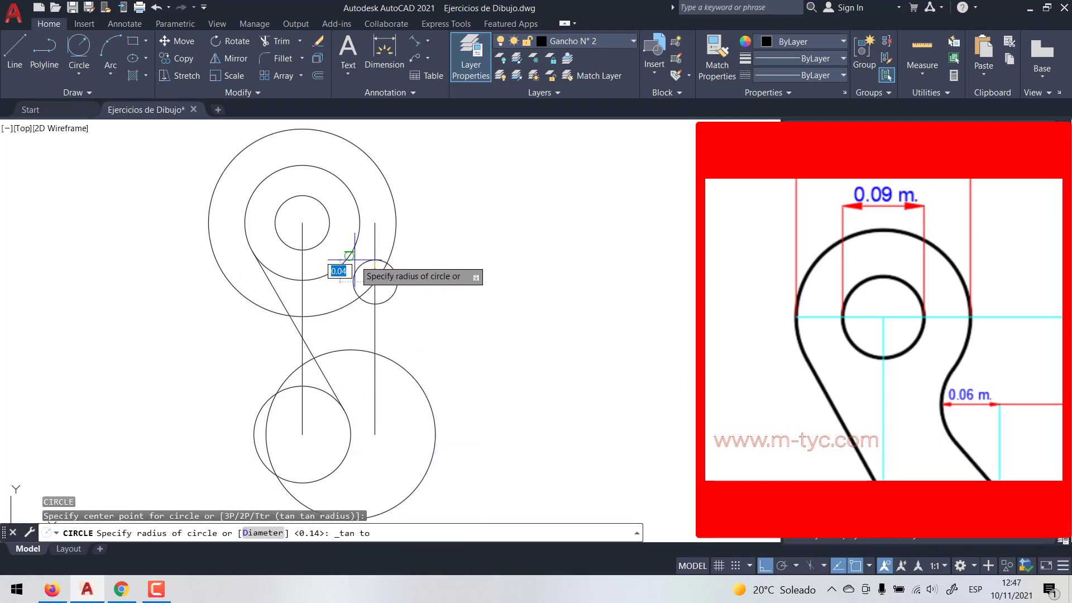
{"action": "left_click", "coordinate": [349, 259]}
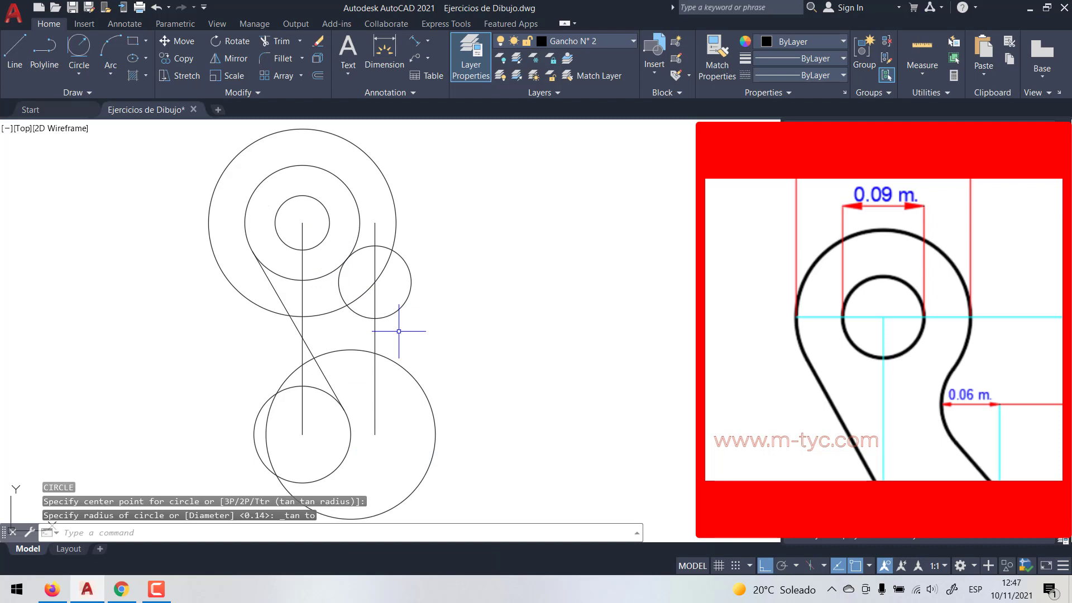
{"action": "key", "text": "Return"}
{"action": "key", "text": "Escape"}
{"action": "key", "text": "Escape"}
Trim the offset circle's arc, eye's lower arc, small circle and right vertical line
{"action": "type", "text": "tr"}
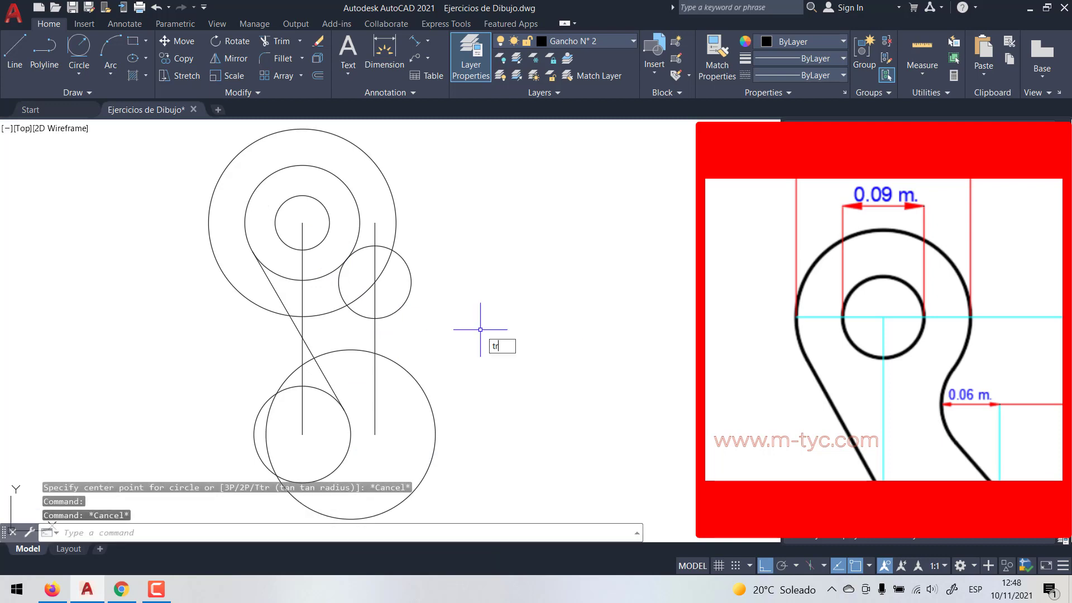
{"action": "key", "text": "Return"}
{"action": "left_click", "coordinate": [394, 236]}
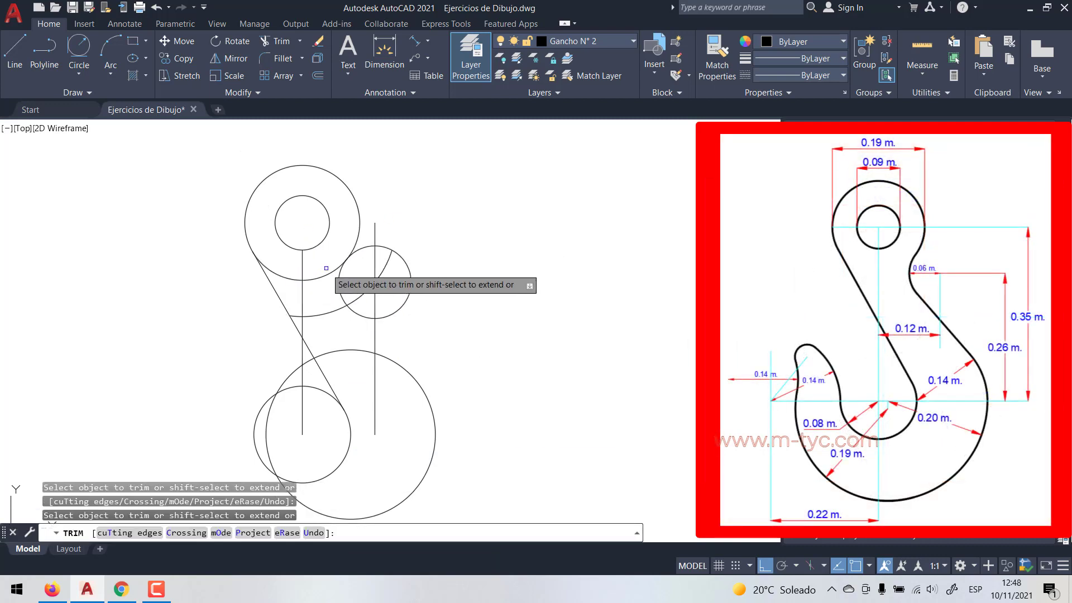
{"action": "left_click_drag", "start_coordinate": [326, 268], "coordinate": [301, 310]}
{"action": "left_click_drag", "start_coordinate": [380, 229], "coordinate": [389, 279]}
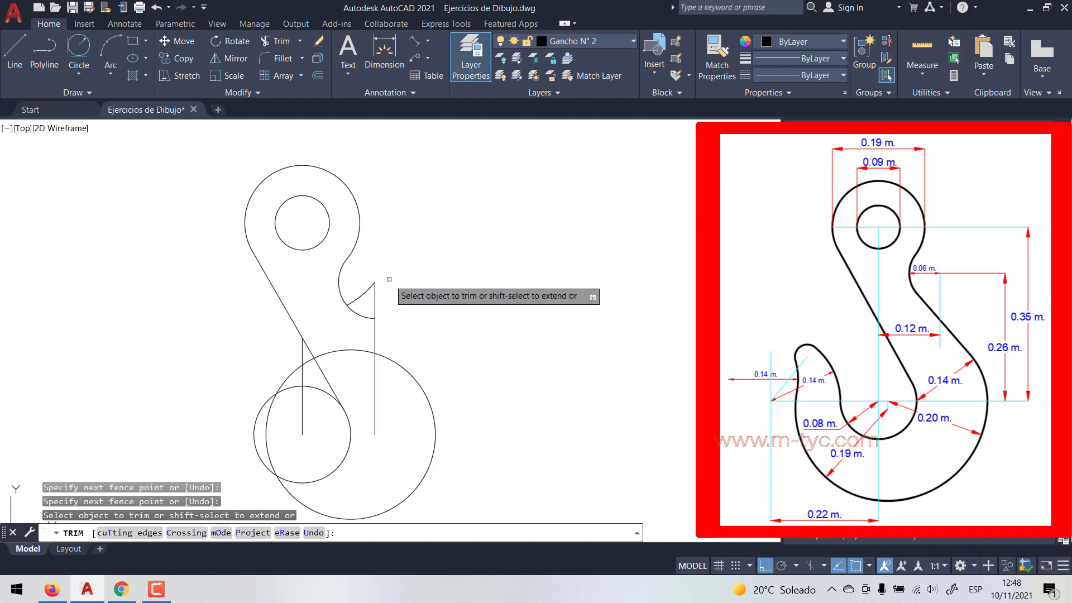
{"action": "left_click", "coordinate": [374, 335]}
{"action": "left_click", "coordinate": [368, 288]}
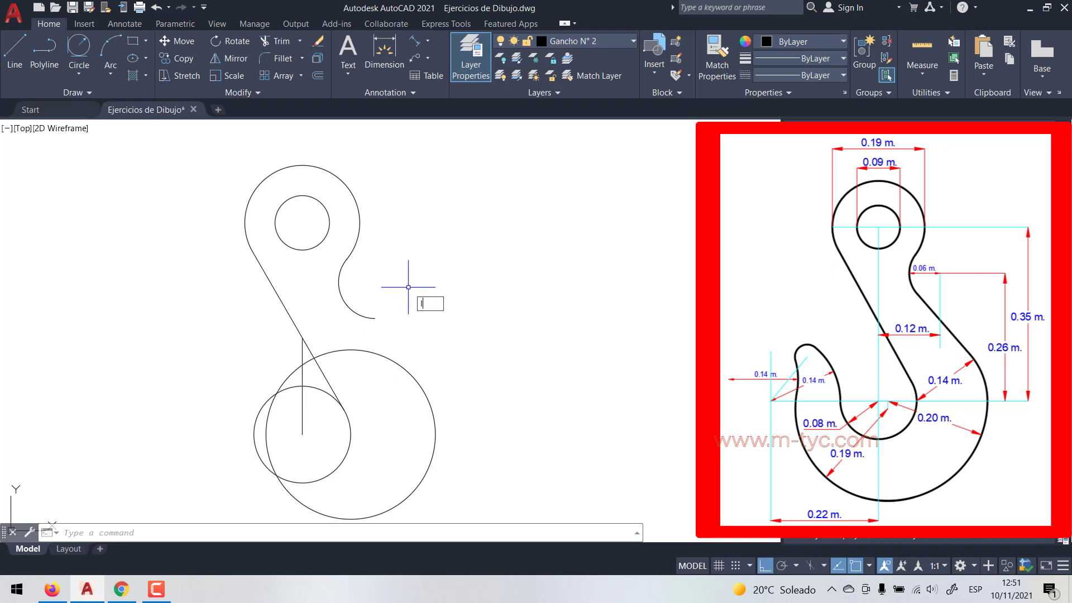
Draw a line tangent to the neck arc and the large lower circle
{"action": "key", "text": "Return"}
{"action": "right_click", "coordinate": [411, 339], "text": "shift"}
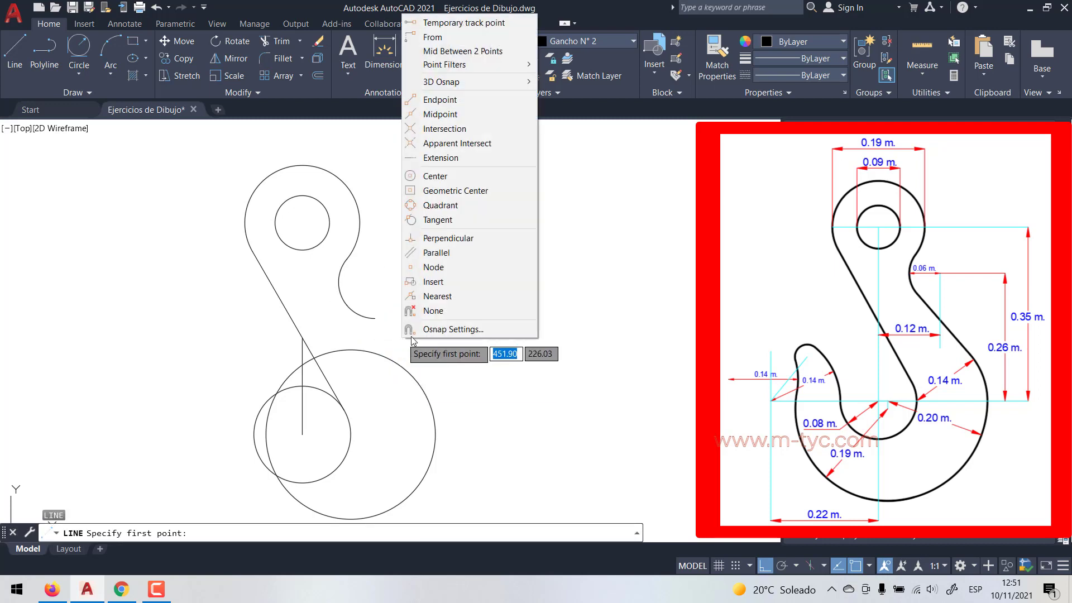
{"action": "left_click", "coordinate": [437, 220]}
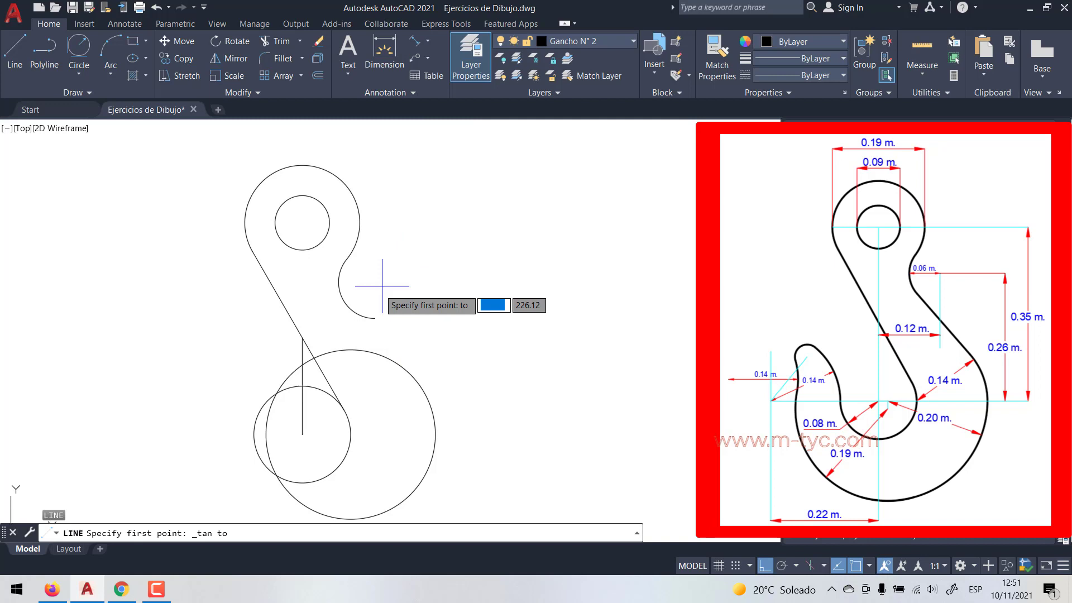
{"action": "left_click", "coordinate": [346, 305]}
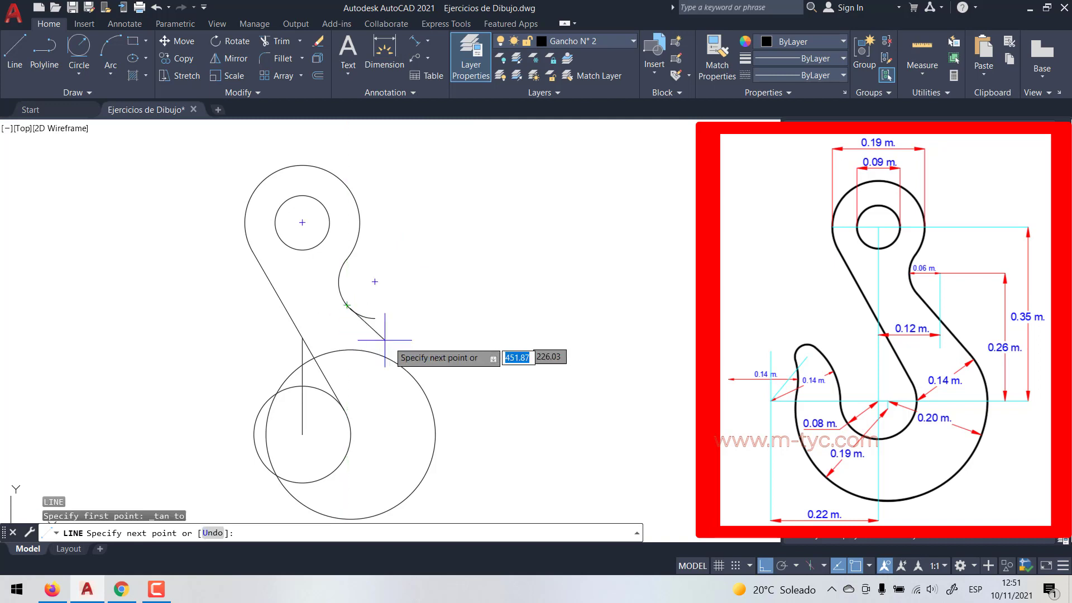
{"action": "right_click", "coordinate": [426, 352], "text": "shift"}
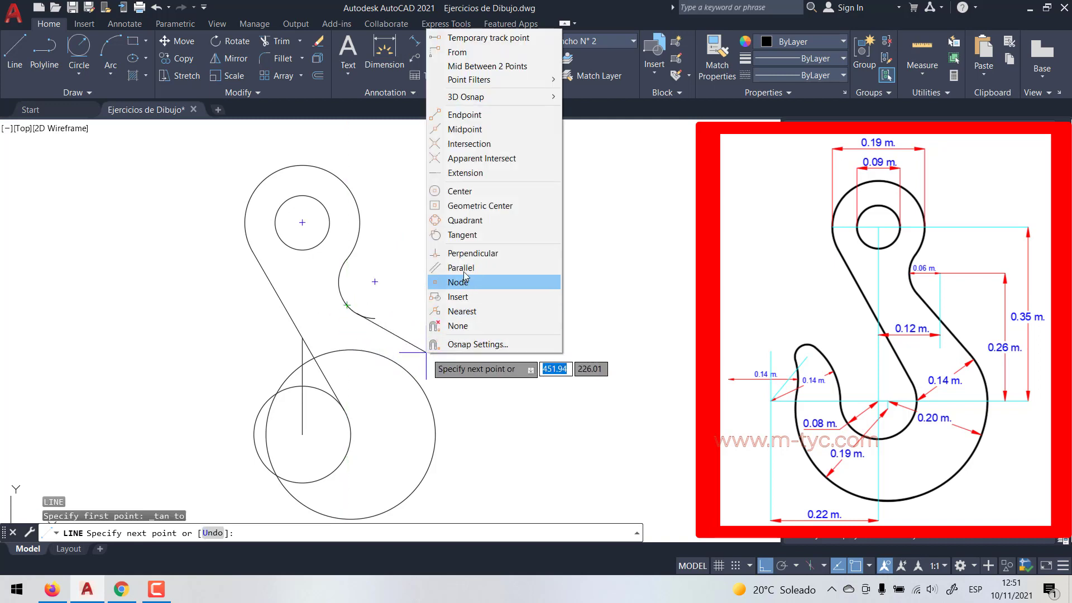
{"action": "left_click", "coordinate": [458, 234]}
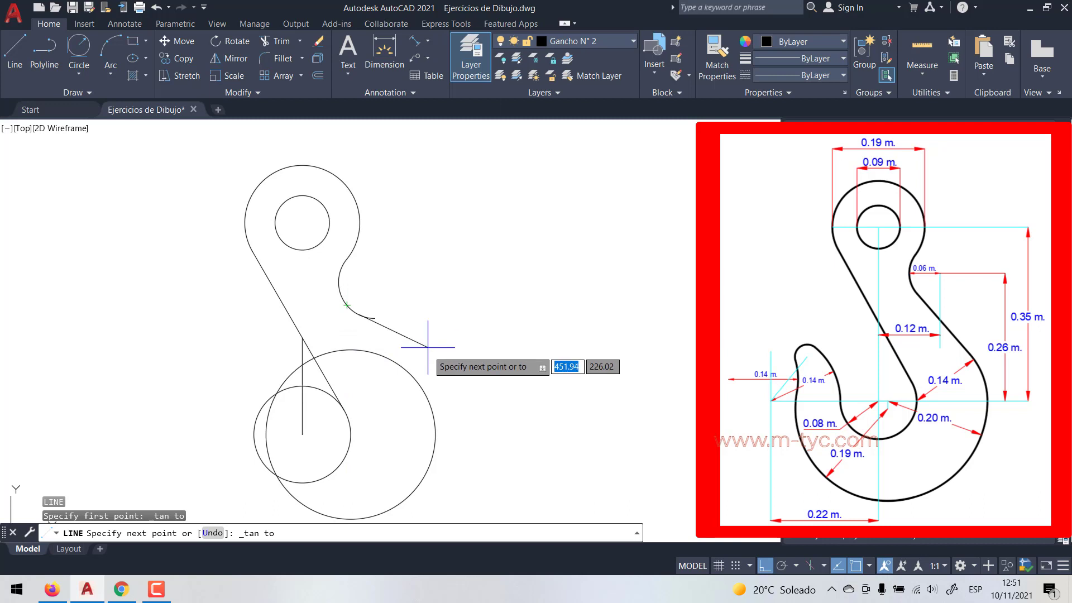
{"action": "left_click", "coordinate": [413, 376]}
{"action": "key", "text": "Return"}
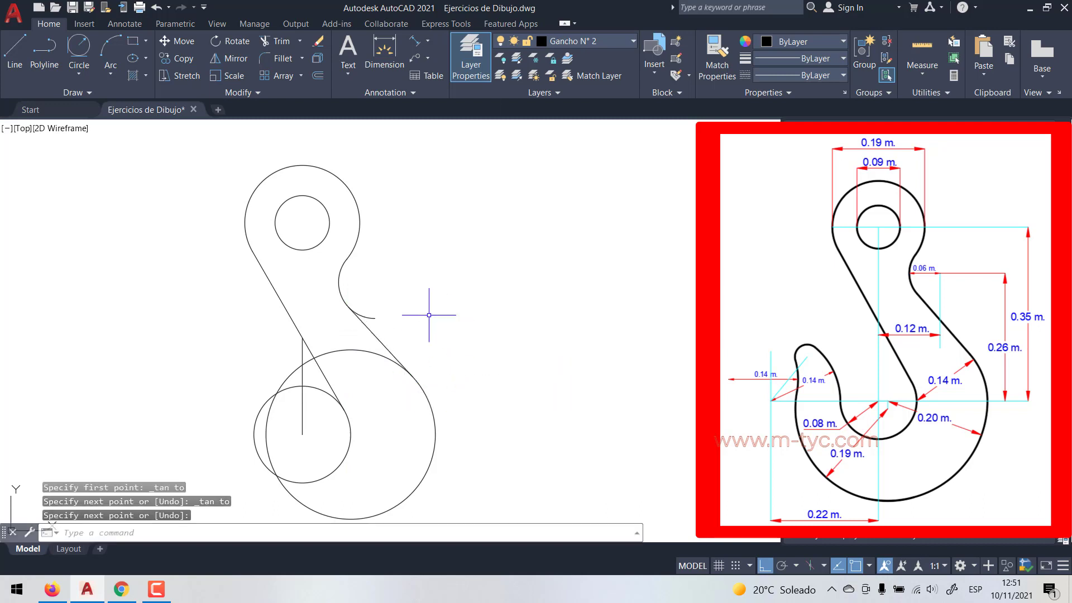
Trim the neck arc's tail beyond the new tangent line
{"action": "type", "text": "tr"}
{"action": "key", "text": "Return"}
{"action": "left_click", "coordinate": [365, 316]}
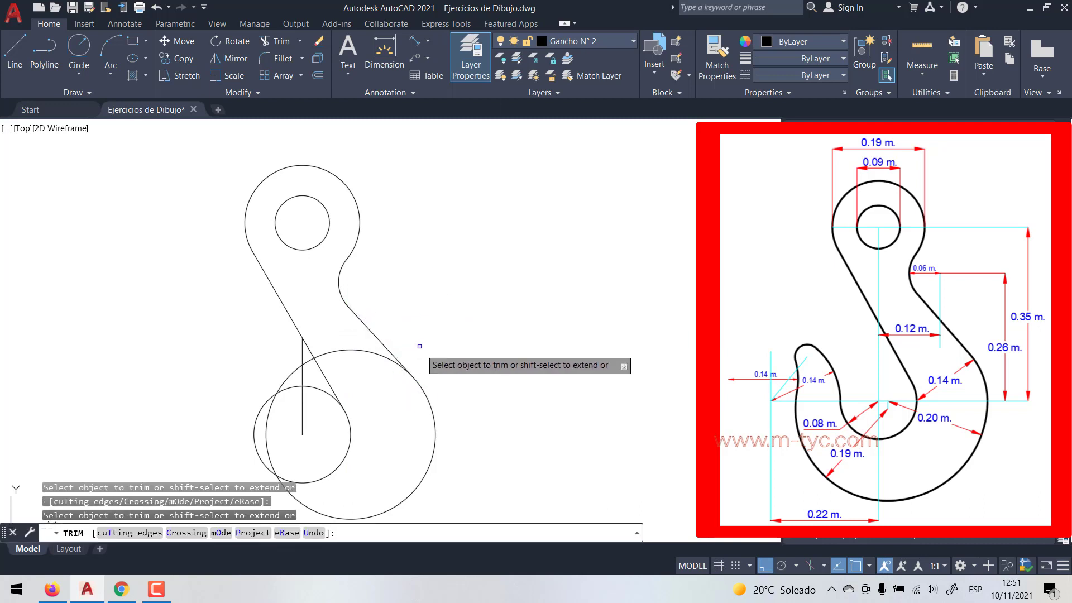
Trim the large circle's top arc between the tangent lines, then view the hook's lower part
{"action": "left_click", "coordinate": [385, 350]}
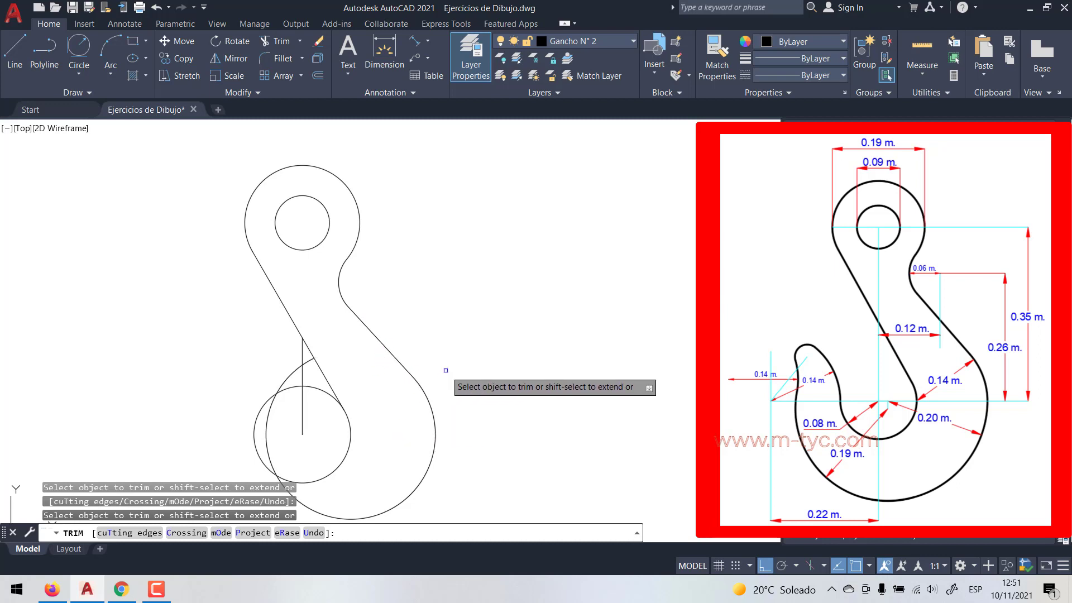
{"action": "key", "text": "Return"}
{"action": "middle_click_drag", "start_coordinate": [368, 409], "coordinate": [366, 387]}
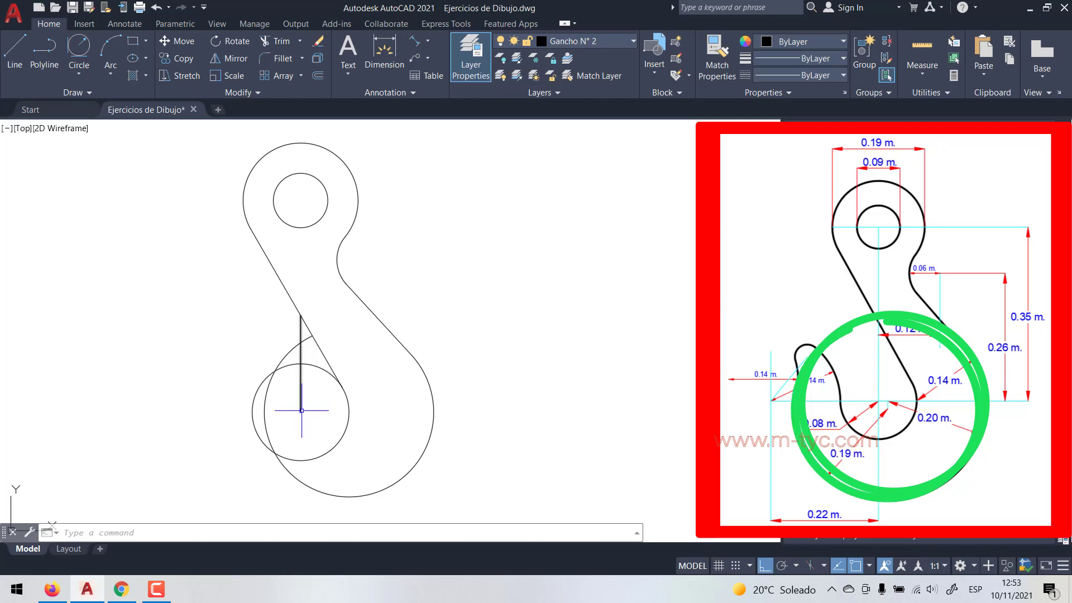
{"action": "scroll", "coordinate": [300, 410], "scroll_direction": "up", "scroll_amount": 6}
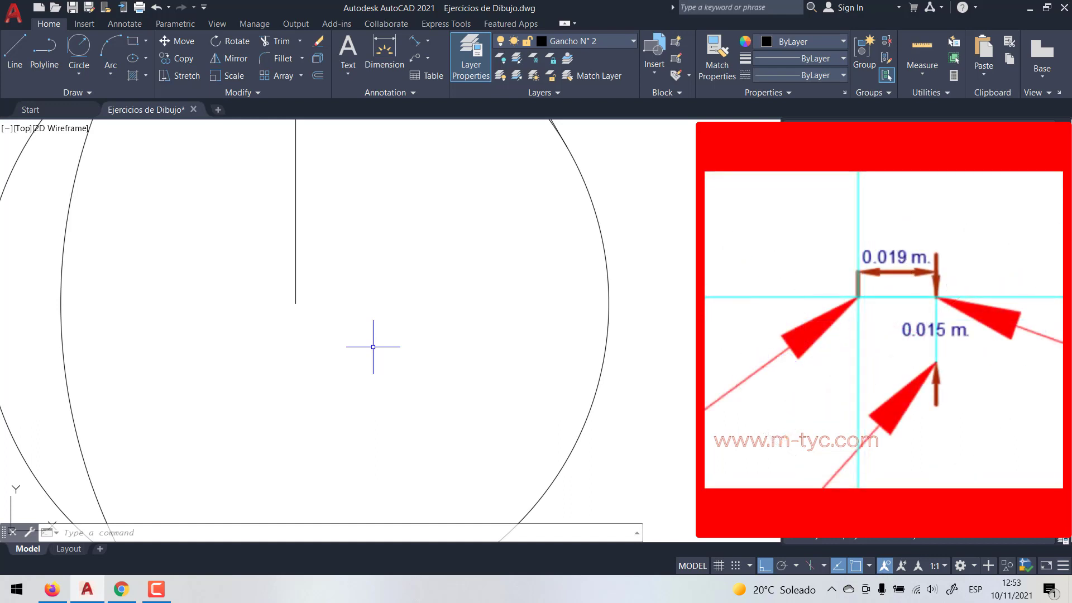
Draw a stepped line from the vertical line's end: 0.019 across, 0.015 down
{"action": "type", "text": "l"}
{"action": "key", "text": "Return"}
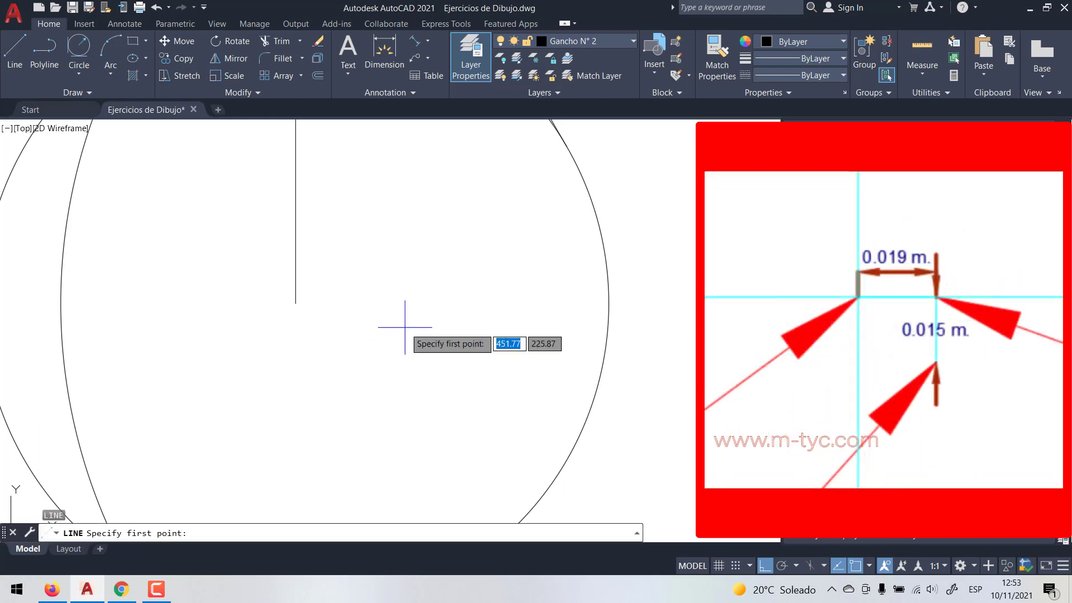
{"action": "left_click", "coordinate": [295, 303]}
{"action": "type", "text": "0.019"}
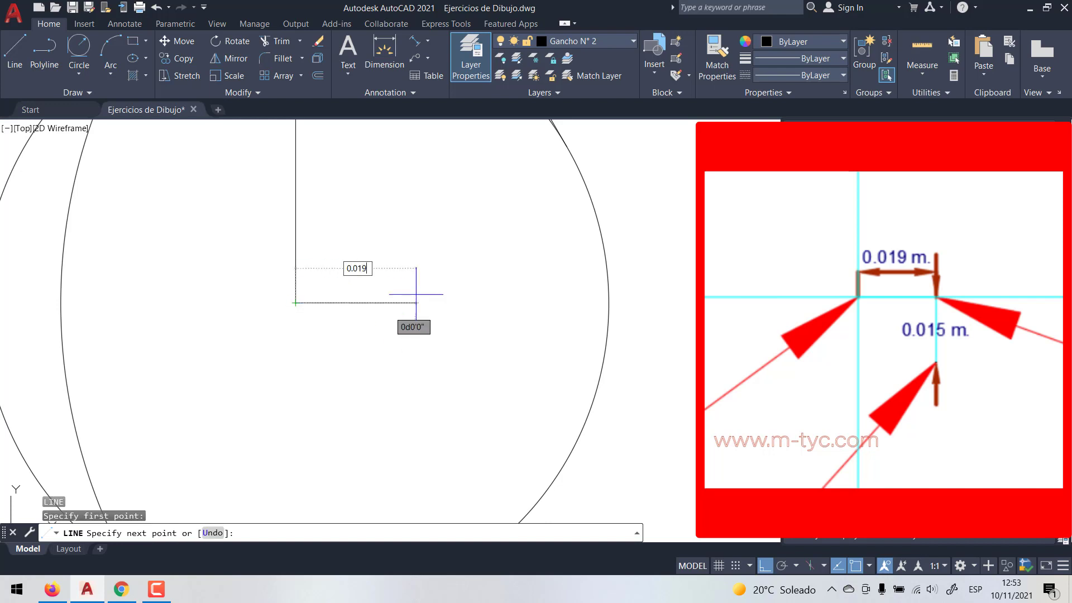
{"action": "key", "text": "Return"}
{"action": "type", "text": "0.015"}
{"action": "key", "text": "Return"}
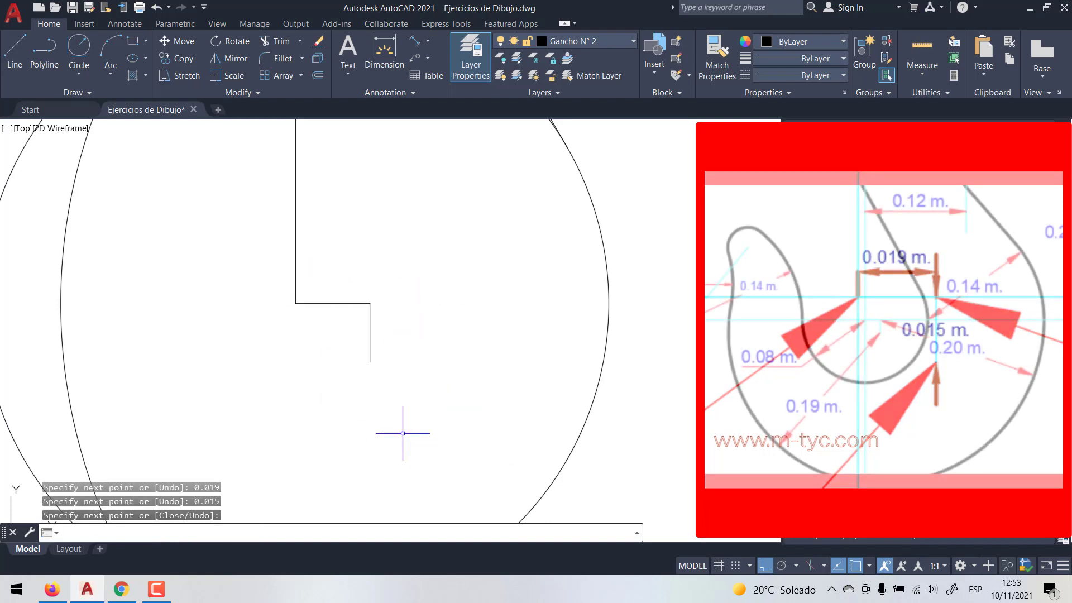
{"action": "key", "text": "Return"}
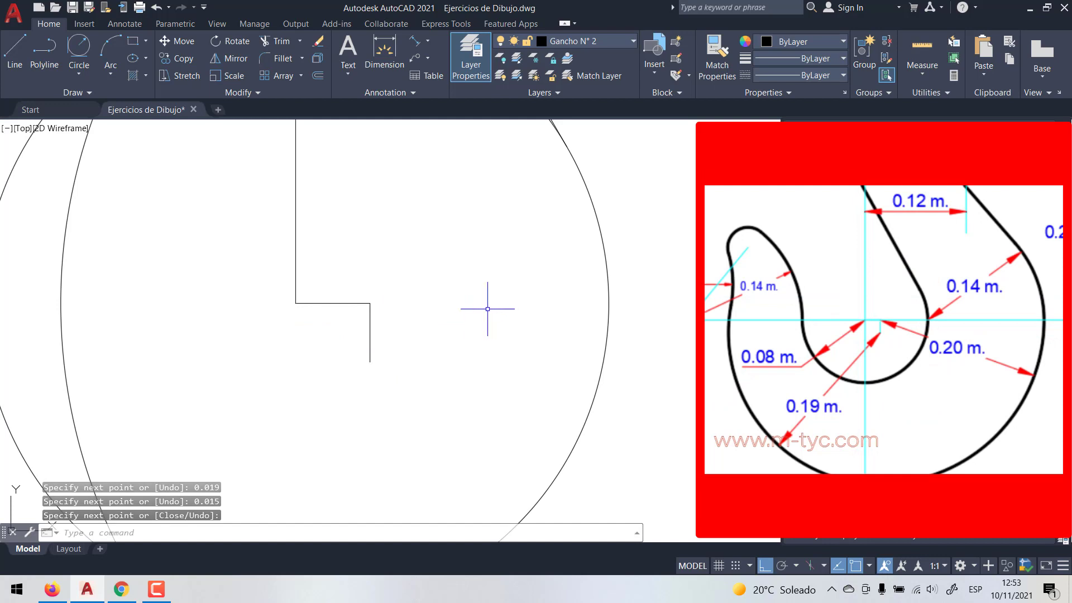
Draw a 0.20-radius circle centred at the horizontal segment's end
{"action": "type", "text": "c"}
{"action": "key", "text": "Return"}
{"action": "left_click", "coordinate": [369, 303]}
{"action": "scroll", "coordinate": [567, 375], "scroll_direction": "down", "scroll_amount": 3}
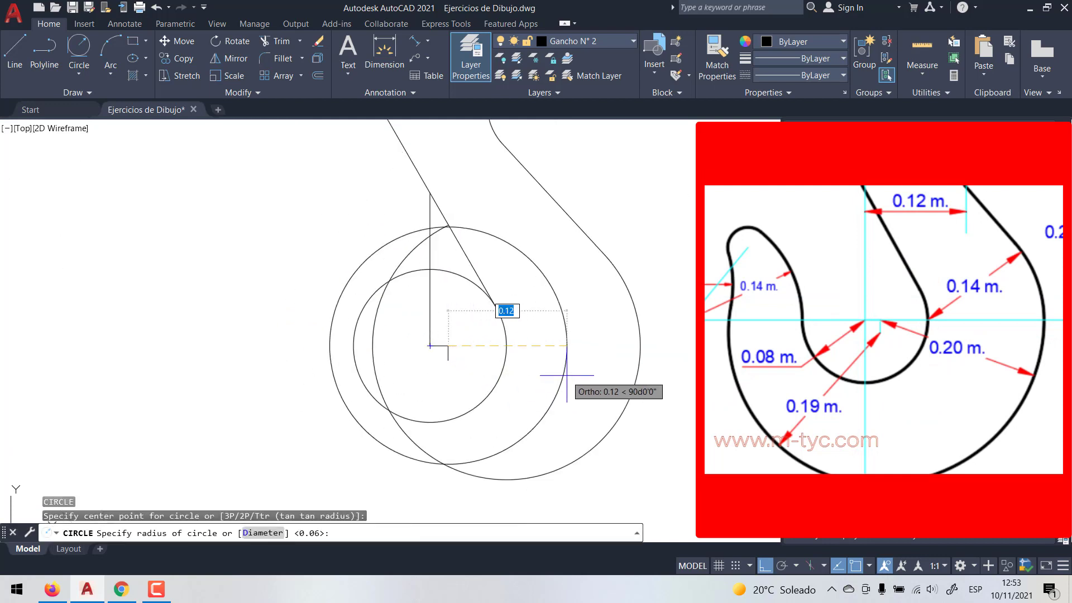
{"action": "middle_click_drag", "start_coordinate": [566, 375], "coordinate": [436, 377]}
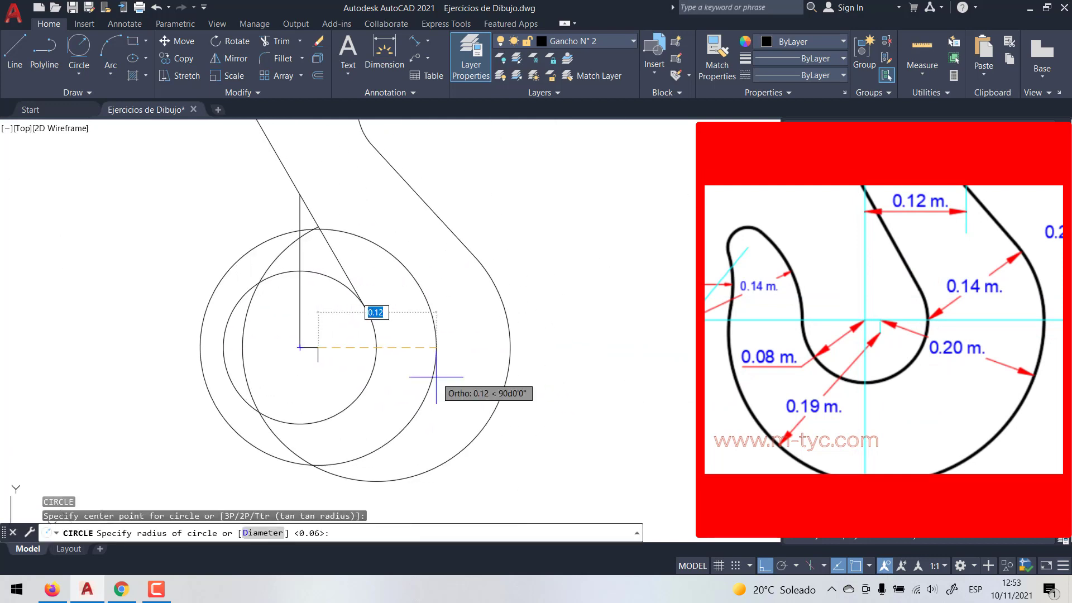
{"action": "type", "text": "0.20"}
{"action": "key", "text": "Return"}
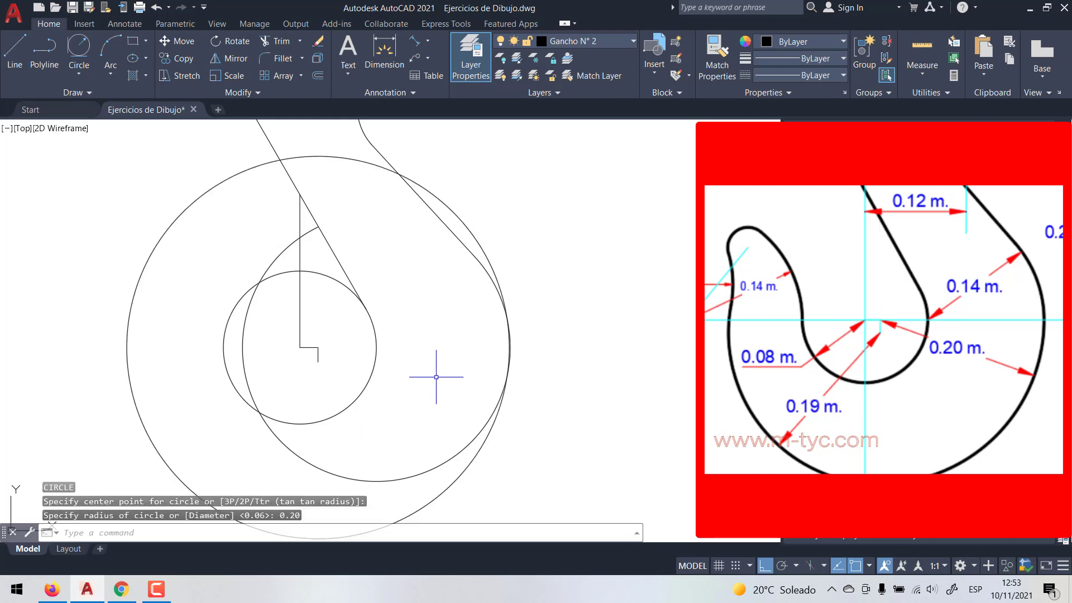
{"action": "middle_click_drag", "start_coordinate": [432, 364], "coordinate": [425, 339]}
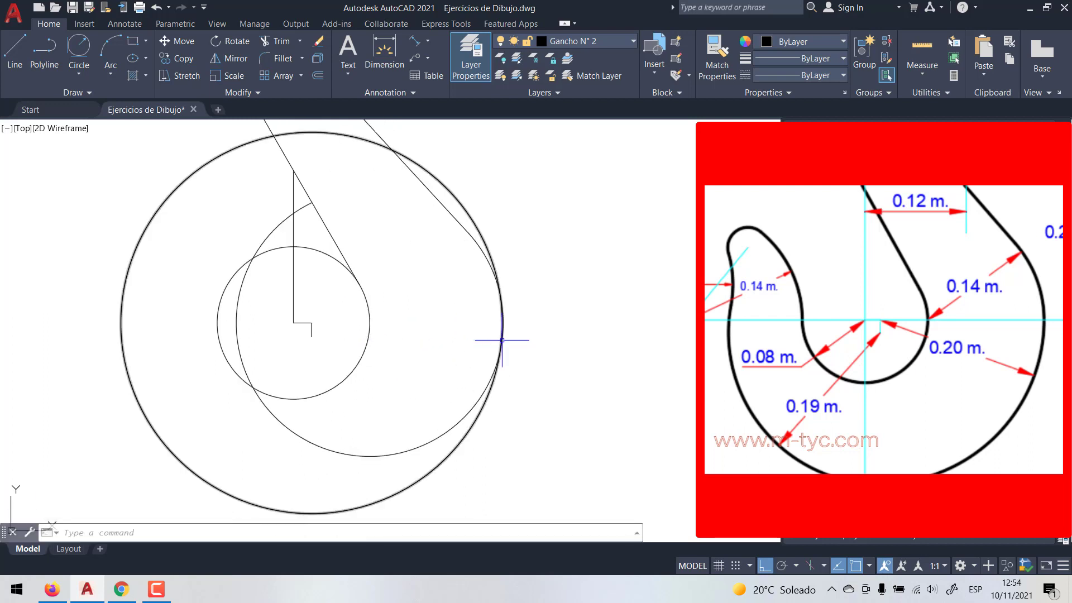
{"action": "type", "text": "TR"}
Trim the middle circle's upper and lower-left arcs and the big circle's top arc
{"action": "key", "text": "Return"}
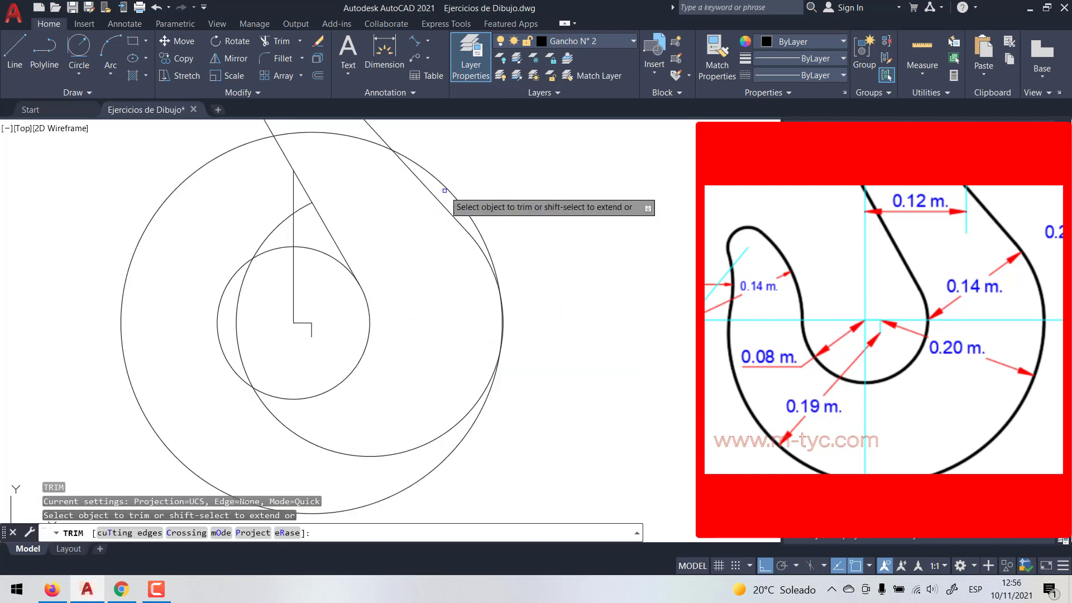
{"action": "left_click", "coordinate": [430, 204]}
{"action": "left_click", "coordinate": [238, 329]}
{"action": "scroll", "coordinate": [359, 364], "scroll_direction": "down", "scroll_amount": 2}
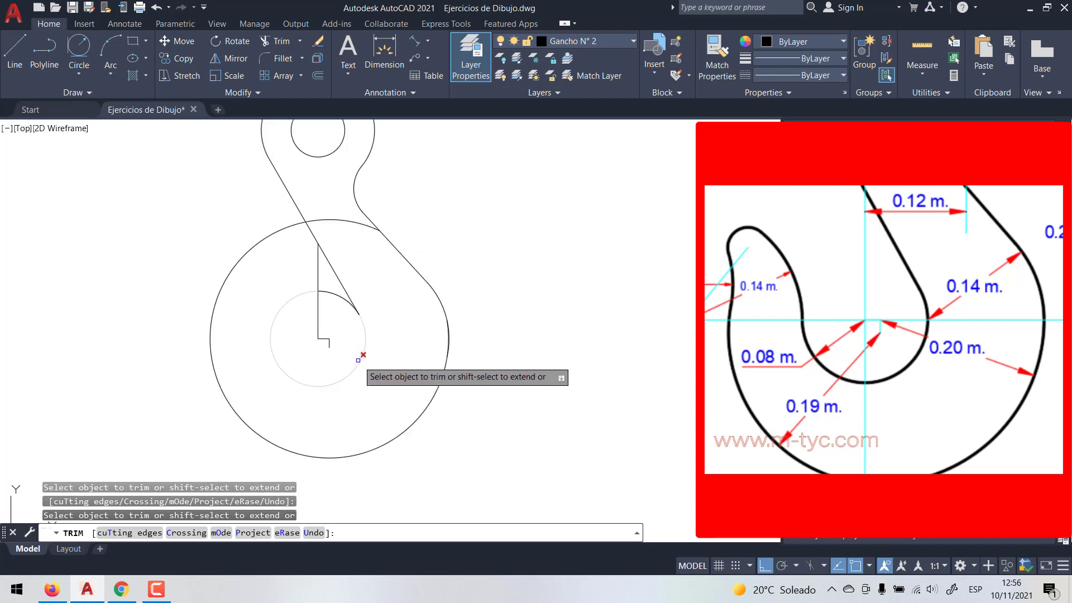
{"action": "key", "text": "Return"}
{"action": "key", "text": "Return"}
{"action": "left_click", "coordinate": [342, 220]}
Add a 0.20-radius circle at the hook centre and trim its surplus right and left arcs
{"action": "key", "text": "Return"}
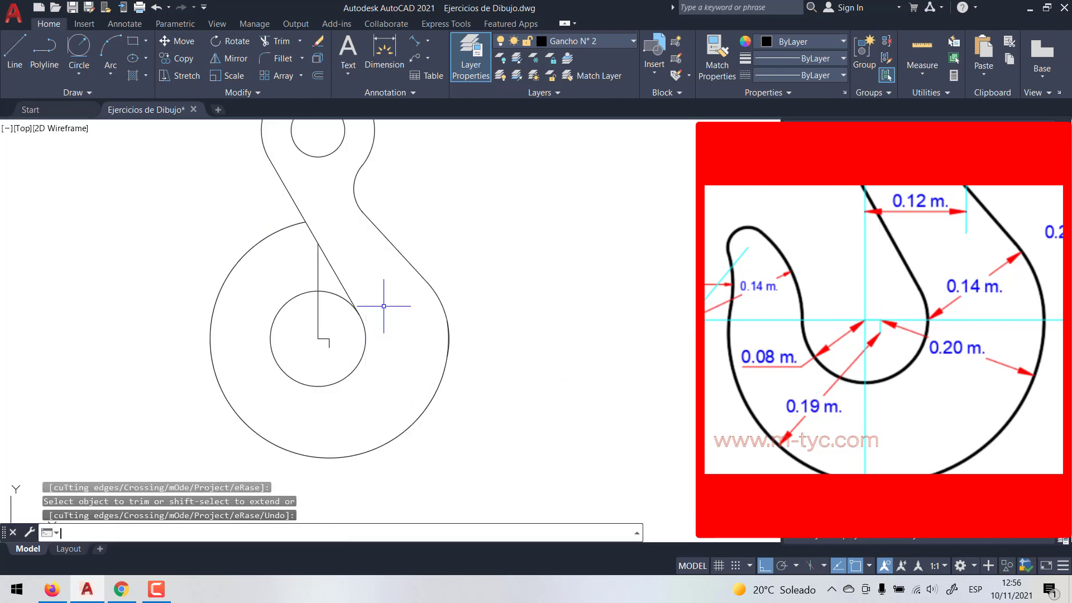
{"action": "type", "text": "c"}
{"action": "key", "text": "Return"}
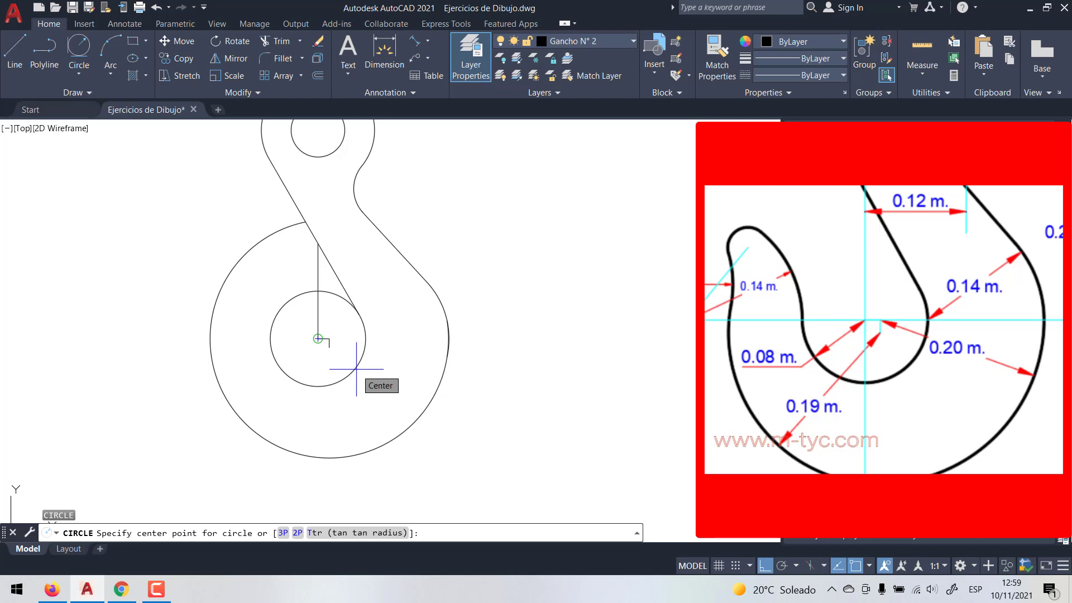
{"action": "left_click", "coordinate": [330, 347]}
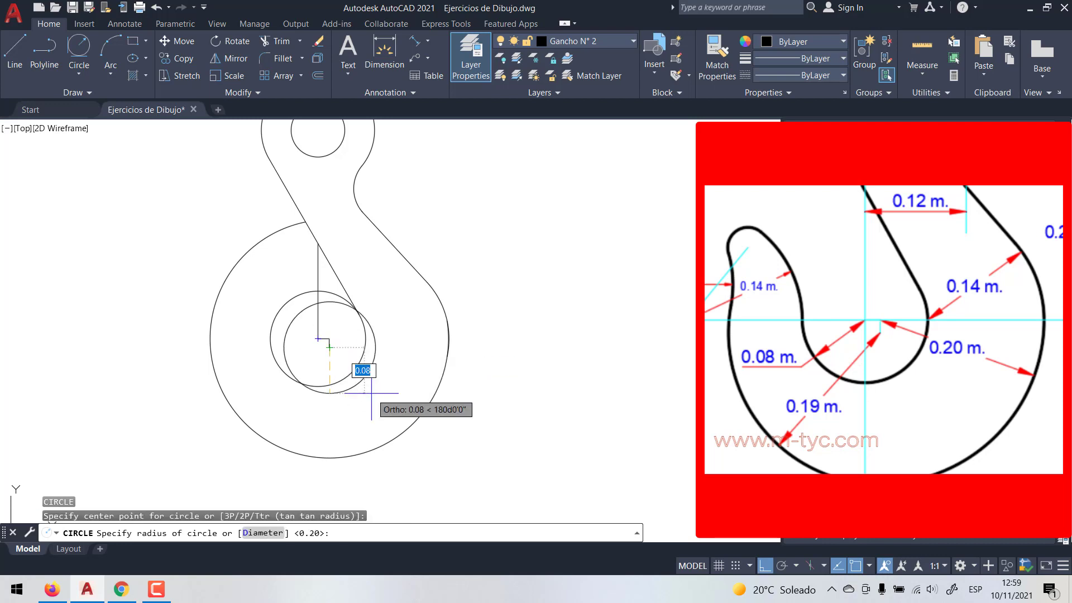
{"action": "key", "text": "Return"}
{"action": "type", "text": "tr"}
{"action": "key", "text": "Return"}
{"action": "left_click", "coordinate": [435, 310]}
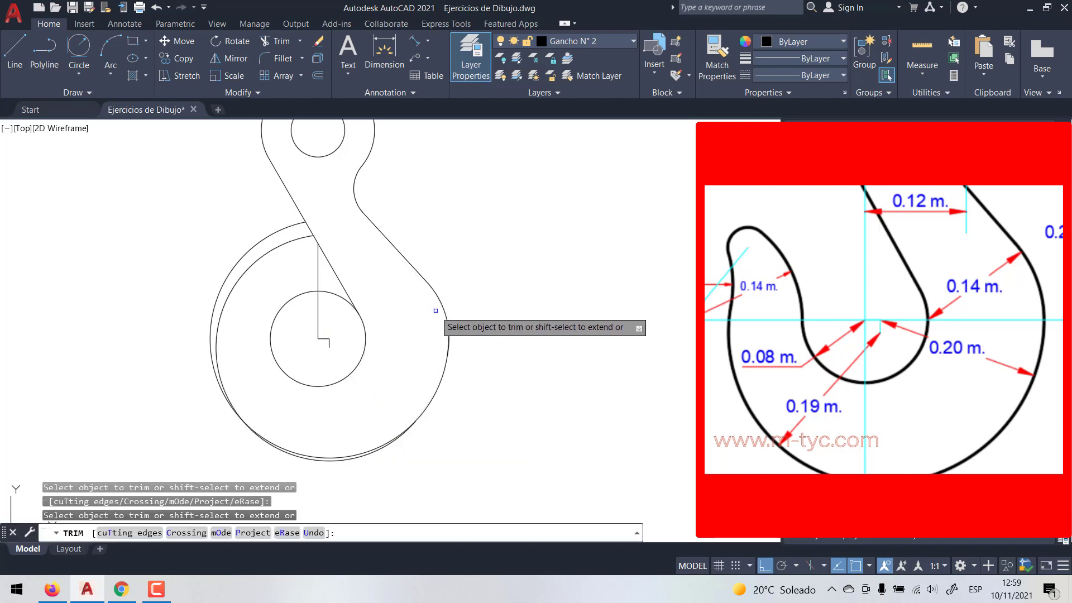
{"action": "left_click", "coordinate": [211, 333]}
{"action": "type", "text": "L"}
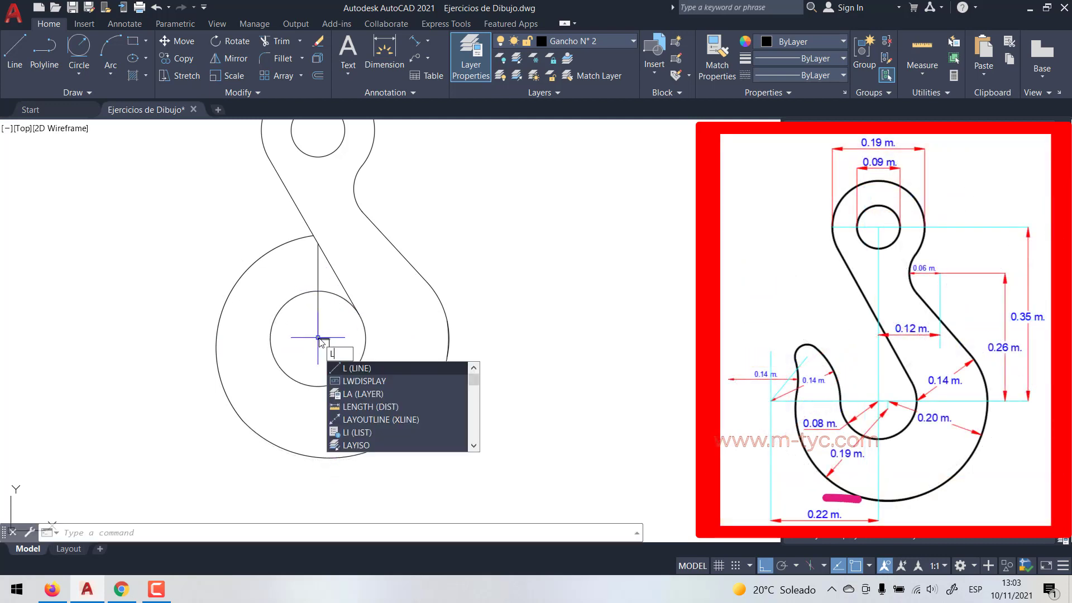
Draw a 0.22 horizontal line left from the hook centre
{"action": "key", "text": "Return"}
{"action": "left_click", "coordinate": [317, 337]}
{"action": "type", "text": "0.22"}
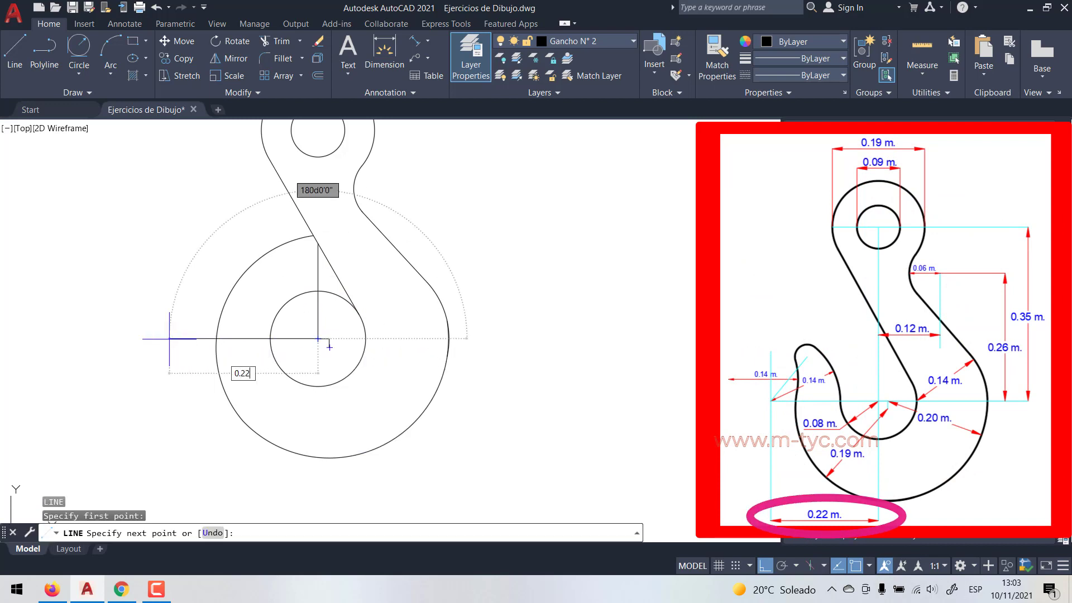
{"action": "key", "text": "Return"}
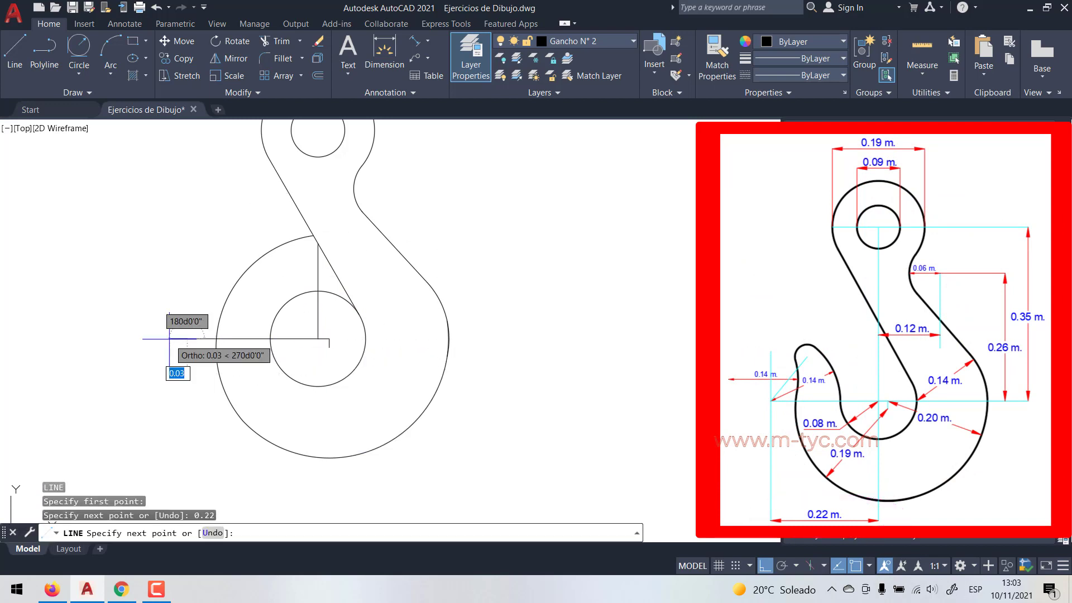
{"action": "key", "text": "Return"}
Draw a 0.14-radius circle centred on the line's left end
{"action": "type", "text": "c"}
{"action": "key", "text": "Return"}
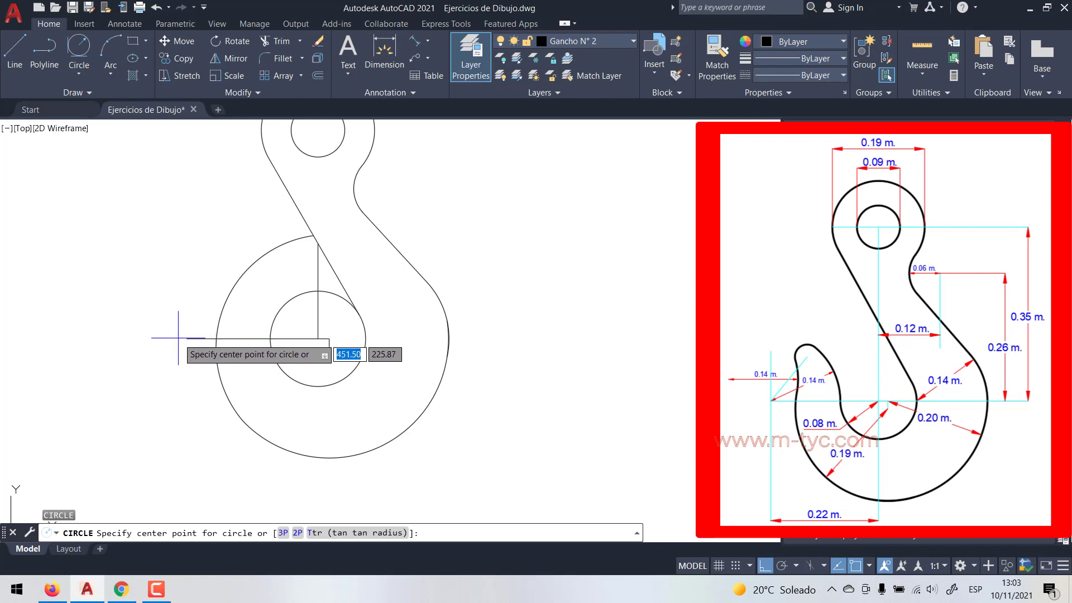
{"action": "left_click", "coordinate": [187, 339]}
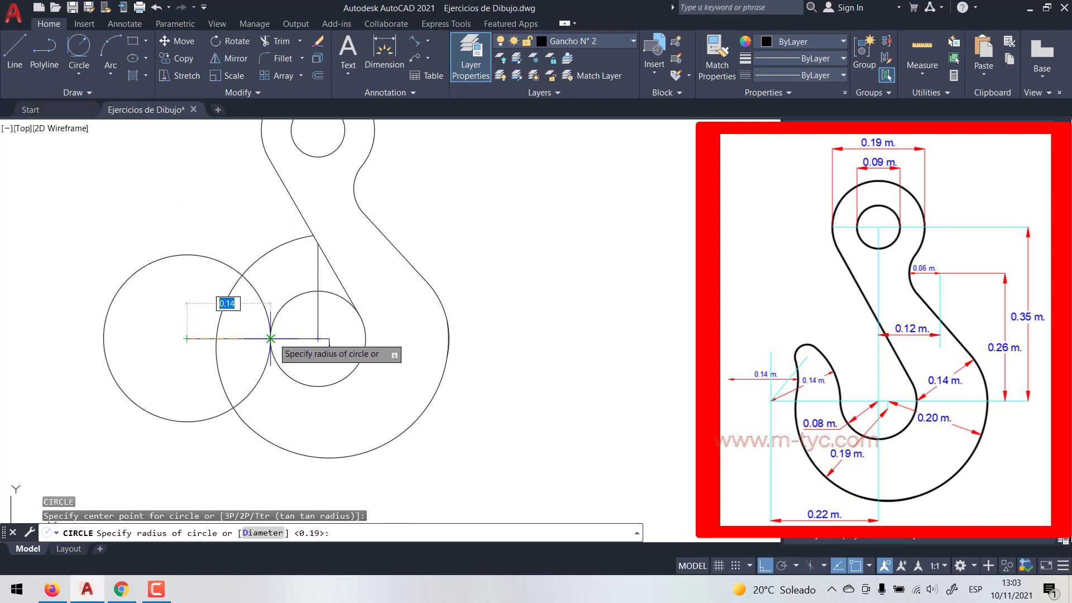
{"action": "left_click", "coordinate": [270, 338]}
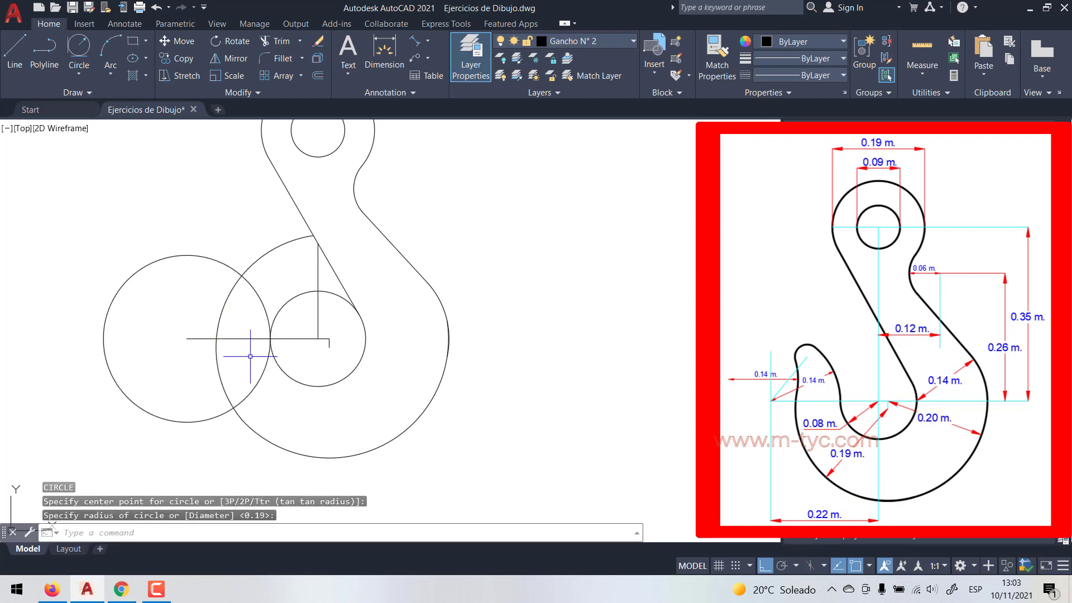
{"action": "scroll", "coordinate": [187, 339], "scroll_direction": "up", "scroll_amount": 2}
{"action": "scroll", "coordinate": [187, 339], "scroll_direction": "up", "scroll_amount": 4}
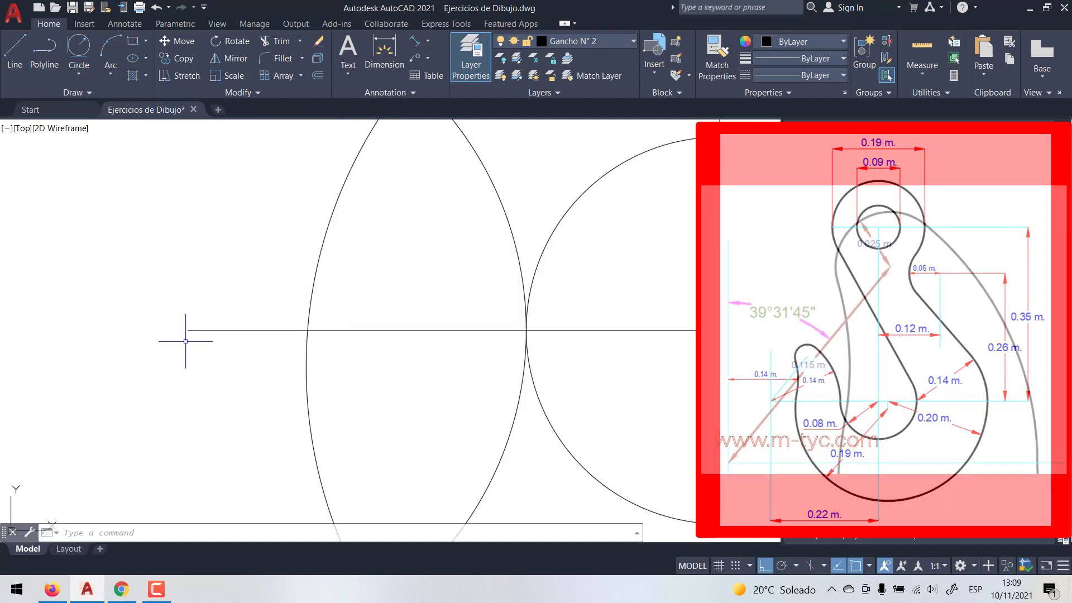
{"action": "middle_click_drag", "start_coordinate": [202, 339], "coordinate": [256, 372]}
{"action": "scroll", "coordinate": [257, 373], "scroll_direction": "down", "scroll_amount": 2}
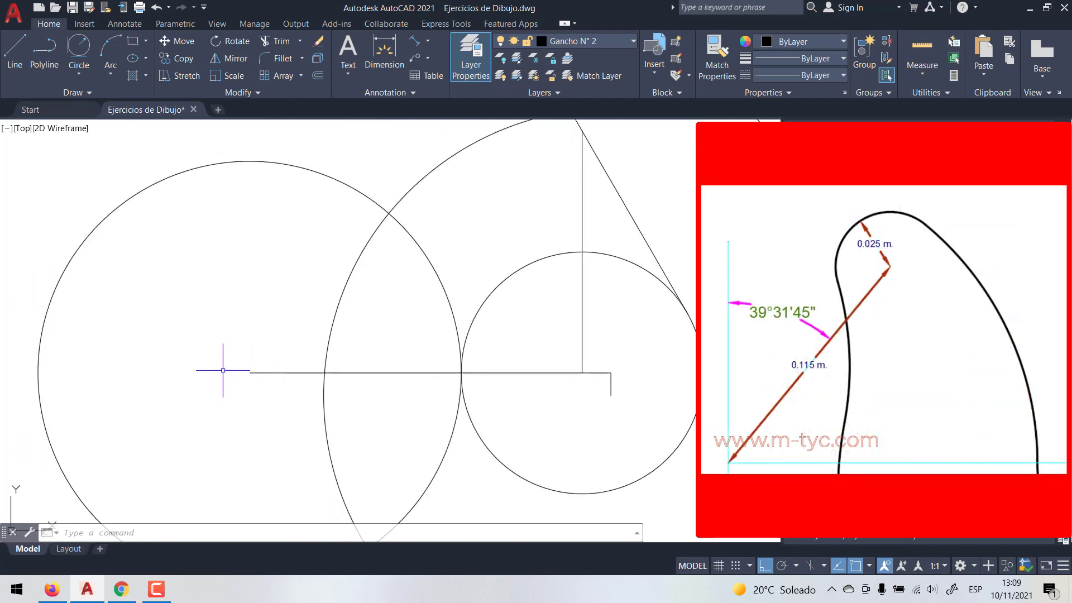
Draw a 0.115 line at 39°31'45" from the horizontal line's left end
{"action": "type", "text": "l"}
{"action": "key", "text": "Return"}
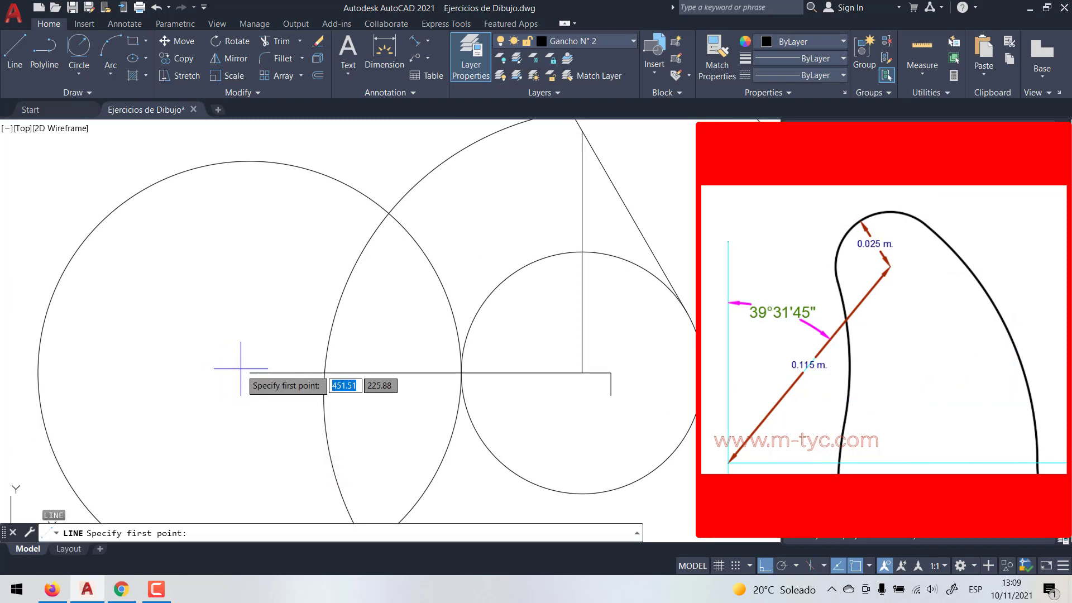
{"action": "left_click", "coordinate": [250, 373]}
{"action": "type", "text": "0.115"}
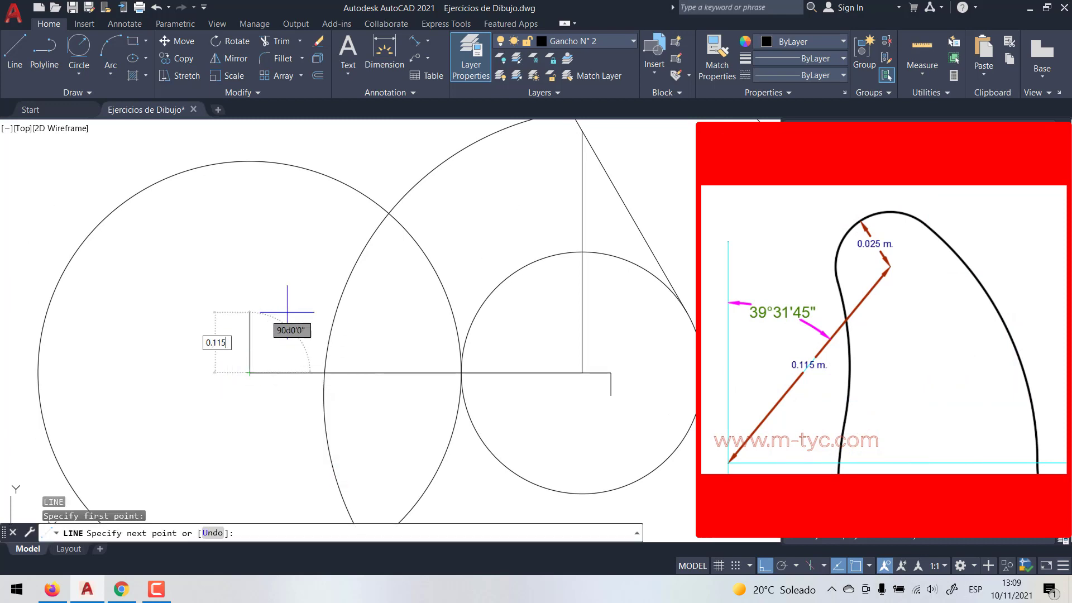
{"action": "key", "text": "Tab"}
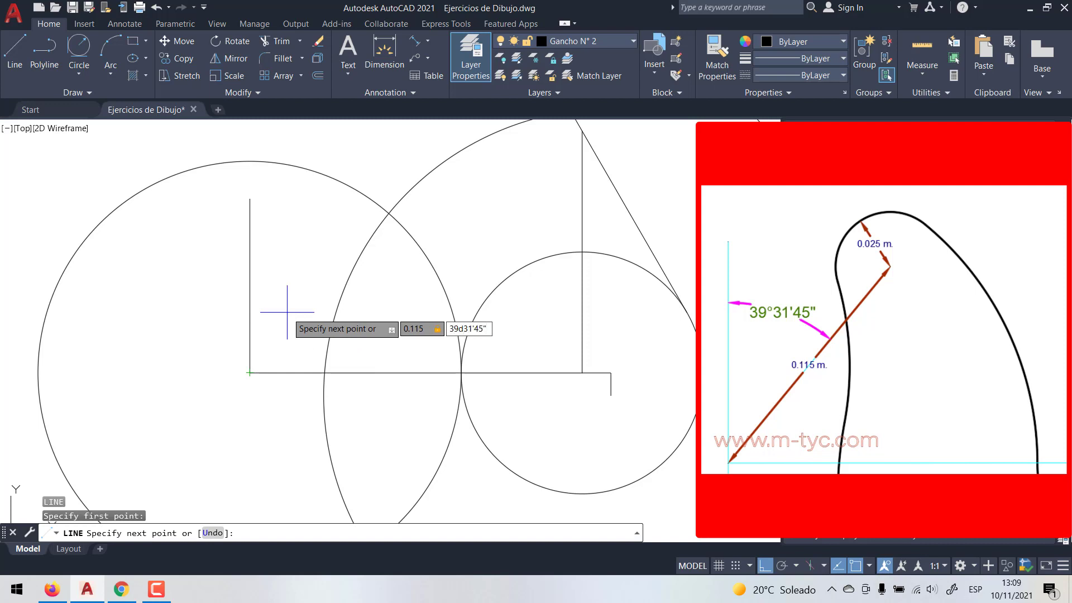
{"action": "key", "text": "Return"}
{"action": "key", "text": "Return"}
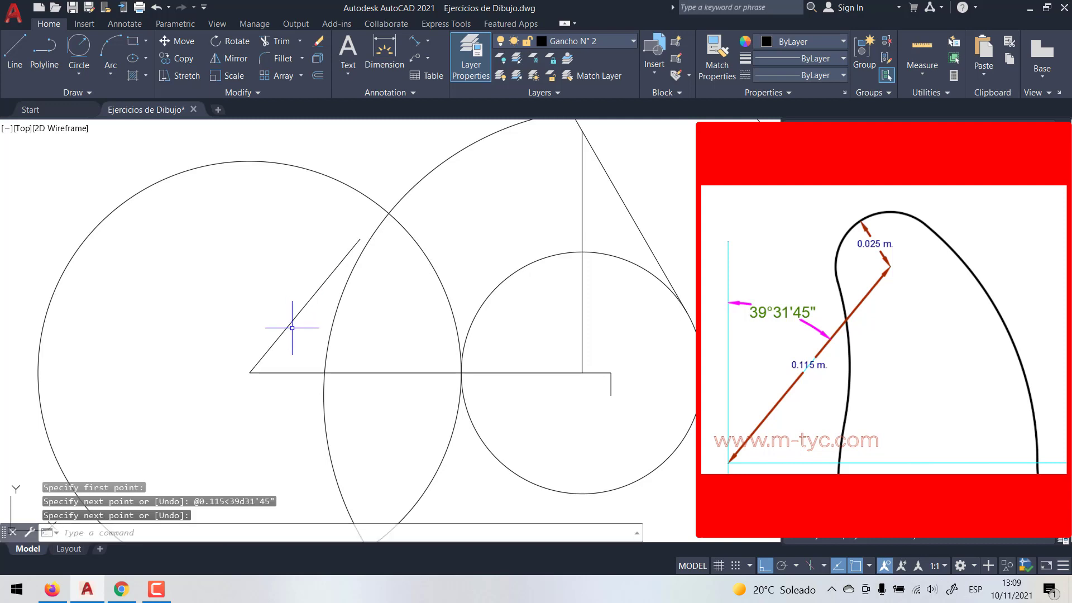
Add a 0.025-radius tip circle at the angled line's end
{"action": "type", "text": "c"}
{"action": "key", "text": "Return"}
{"action": "left_click", "coordinate": [360, 239]}
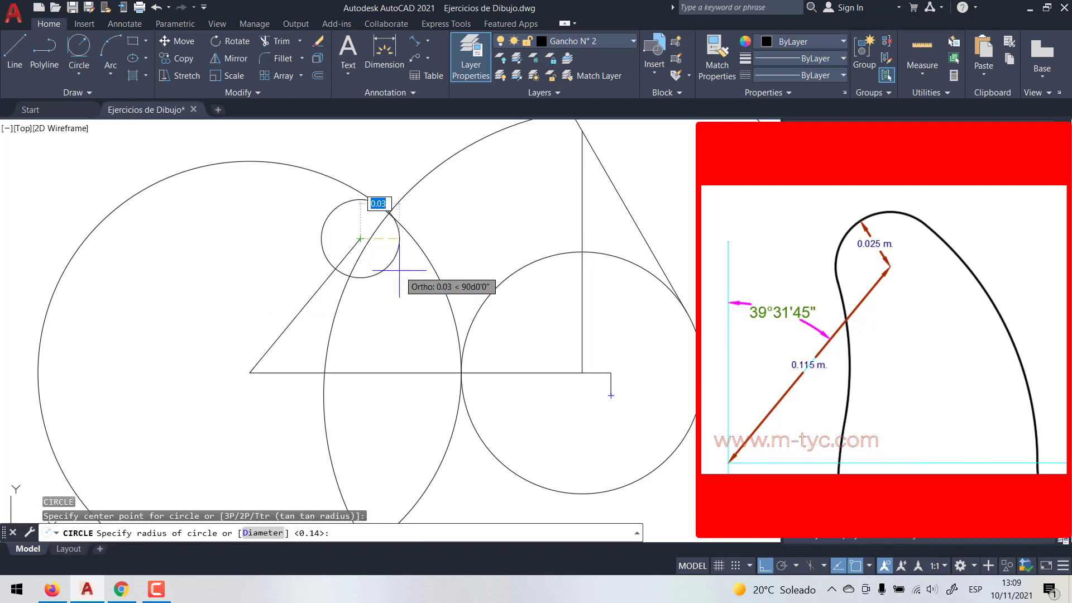
{"action": "key", "text": "Return"}
{"action": "scroll", "coordinate": [334, 346], "scroll_direction": "down", "scroll_amount": 3}
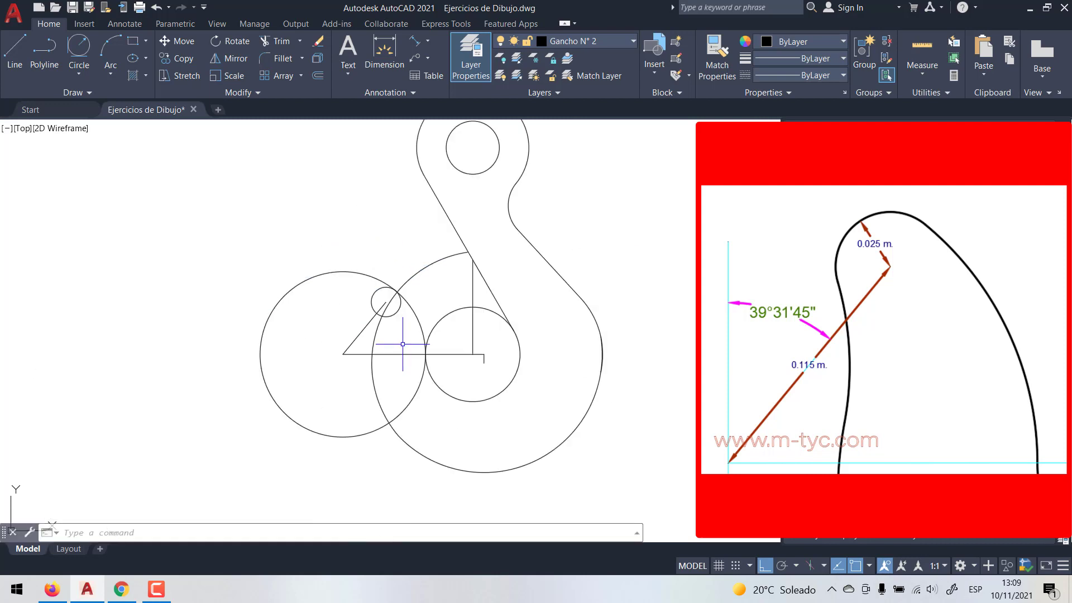
{"action": "scroll", "coordinate": [329, 346], "scroll_direction": "down", "scroll_amount": 2}
{"action": "type", "text": "tr"}
{"action": "key", "text": "Return"}
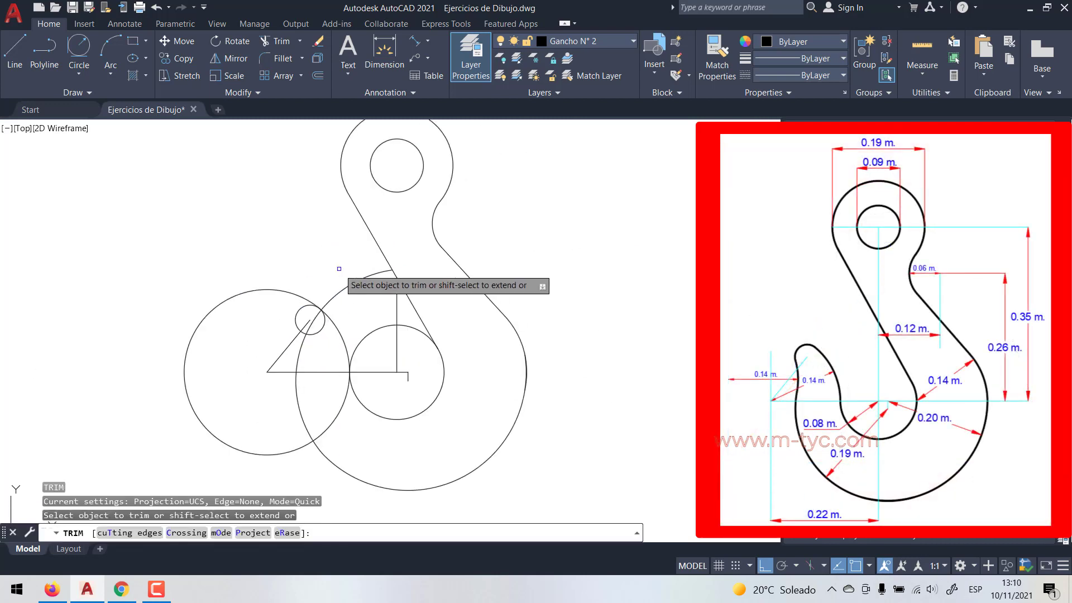
Trim the surplus construction segments, fence-trim the crossing lines, and cut part of the tip circle
{"action": "left_click", "coordinate": [347, 287]}
{"action": "left_click", "coordinate": [411, 376]}
{"action": "left_click", "coordinate": [268, 289]}
{"action": "left_click_drag", "start_coordinate": [329, 394], "coordinate": [342, 421]}
{"action": "key", "text": "Return"}
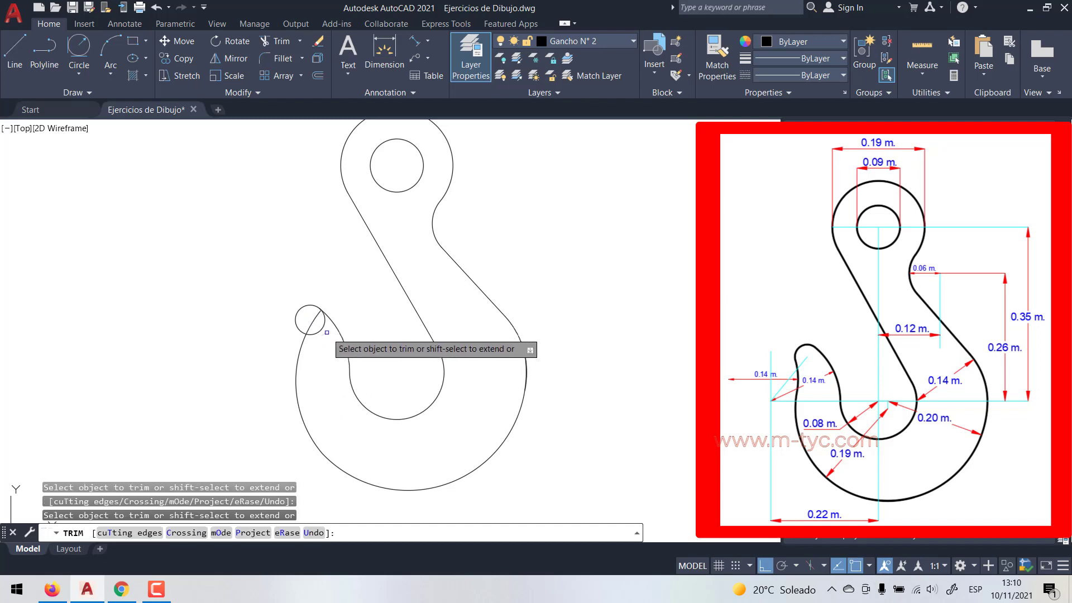
{"action": "left_click", "coordinate": [321, 323]}
{"action": "key", "text": "Escape"}
{"action": "key", "text": "Escape"}
Zoom around the trimmed tip to check the result, then cancel the restarted trim
{"action": "scroll", "coordinate": [535, 343], "scroll_direction": "up", "scroll_amount": 8}
{"action": "key", "text": "Return"}
{"action": "scroll", "coordinate": [442, 312], "scroll_direction": "down", "scroll_amount": 2}
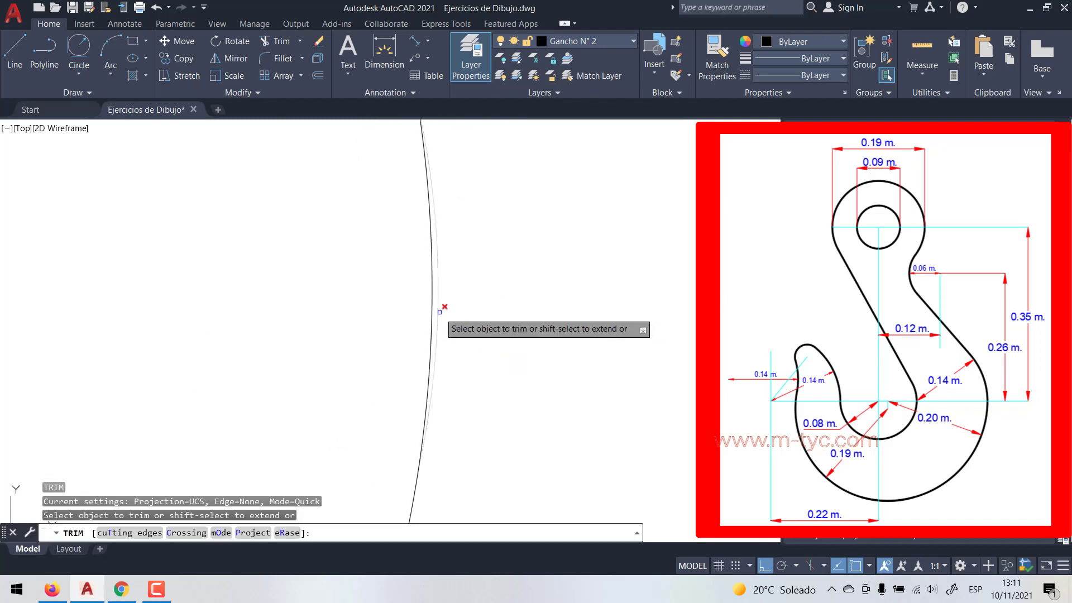
{"action": "scroll", "coordinate": [438, 327], "scroll_direction": "down", "scroll_amount": 2}
{"action": "scroll", "coordinate": [438, 329], "scroll_direction": "down", "scroll_amount": 2}
{"action": "scroll", "coordinate": [438, 329], "scroll_direction": "down", "scroll_amount": 2}
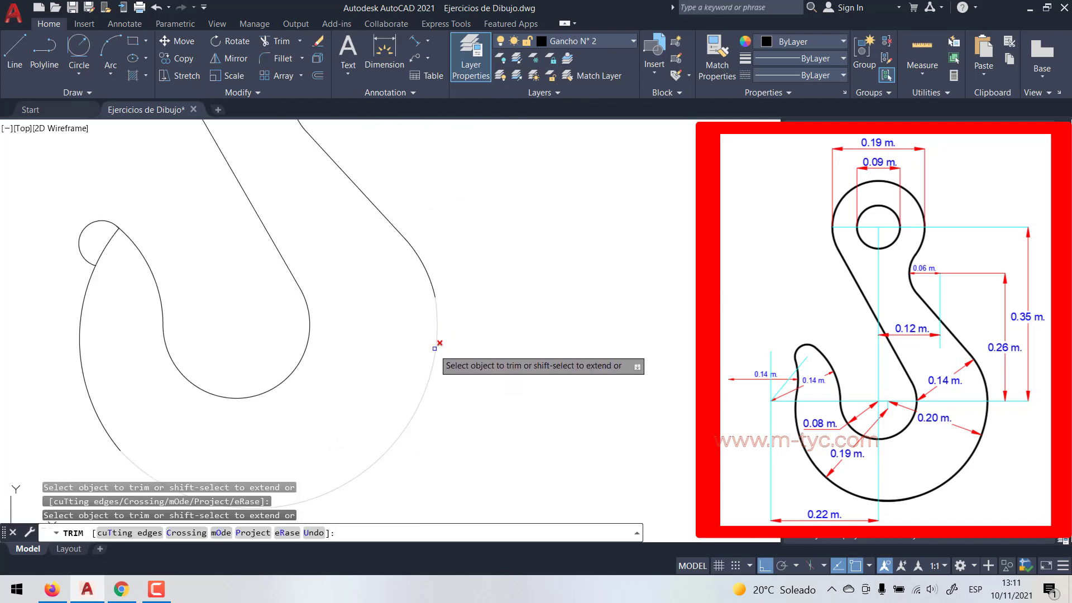
{"action": "scroll", "coordinate": [245, 409], "scroll_direction": "down", "scroll_amount": 2}
{"action": "scroll", "coordinate": [245, 409], "scroll_direction": "up", "scroll_amount": 1}
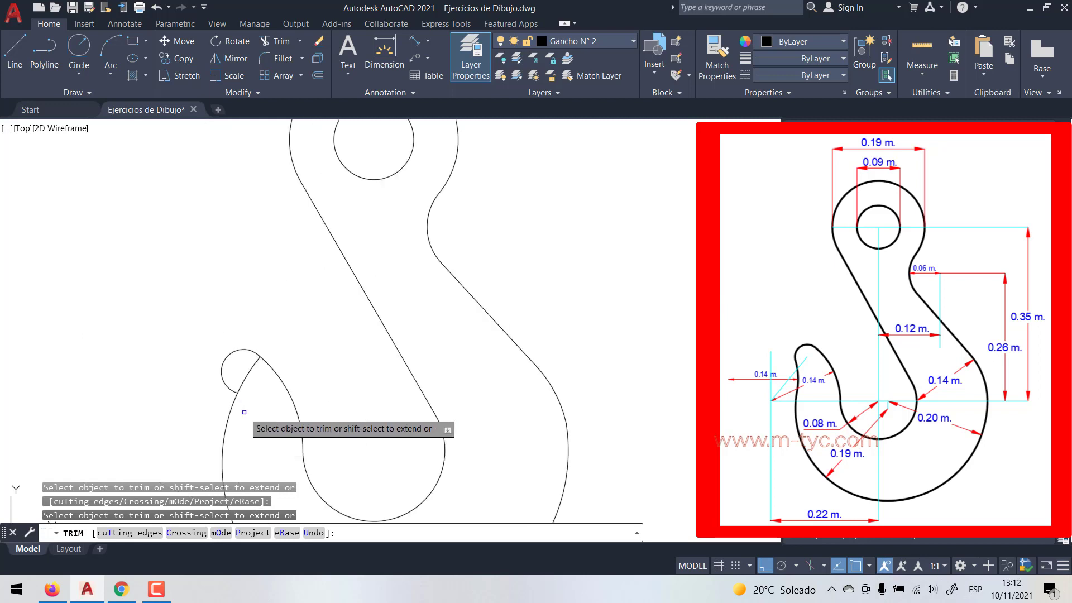
{"action": "scroll", "coordinate": [221, 355], "scroll_direction": "up", "scroll_amount": 1}
{"action": "key", "text": "Escape"}
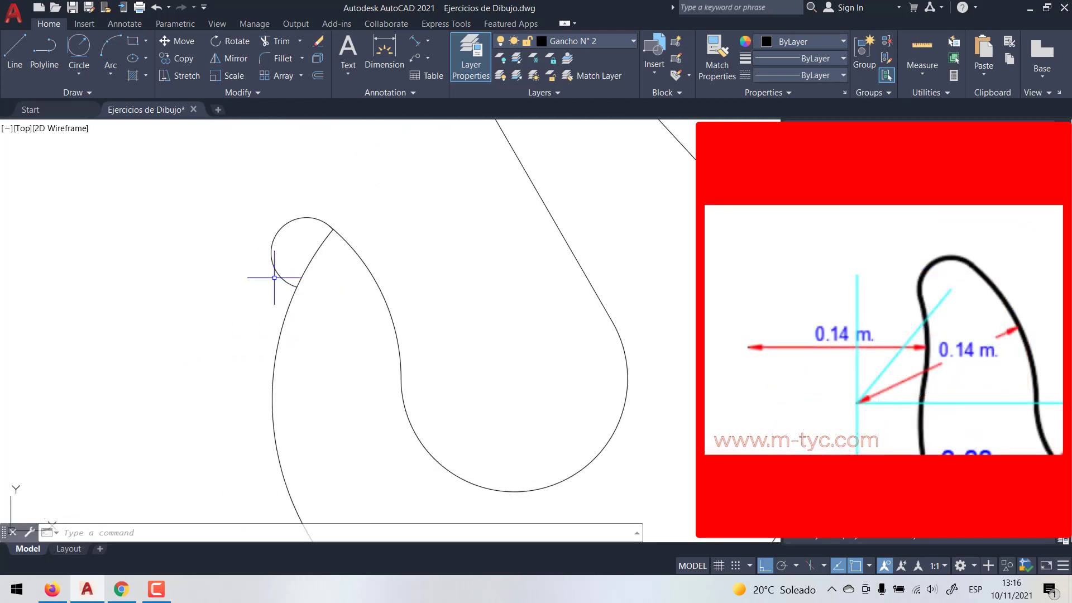
Add a 0.14-radius circle tangent to the tip circle and the hook's outer curve
{"action": "type", "text": "c"}
{"action": "key", "text": "Return"}
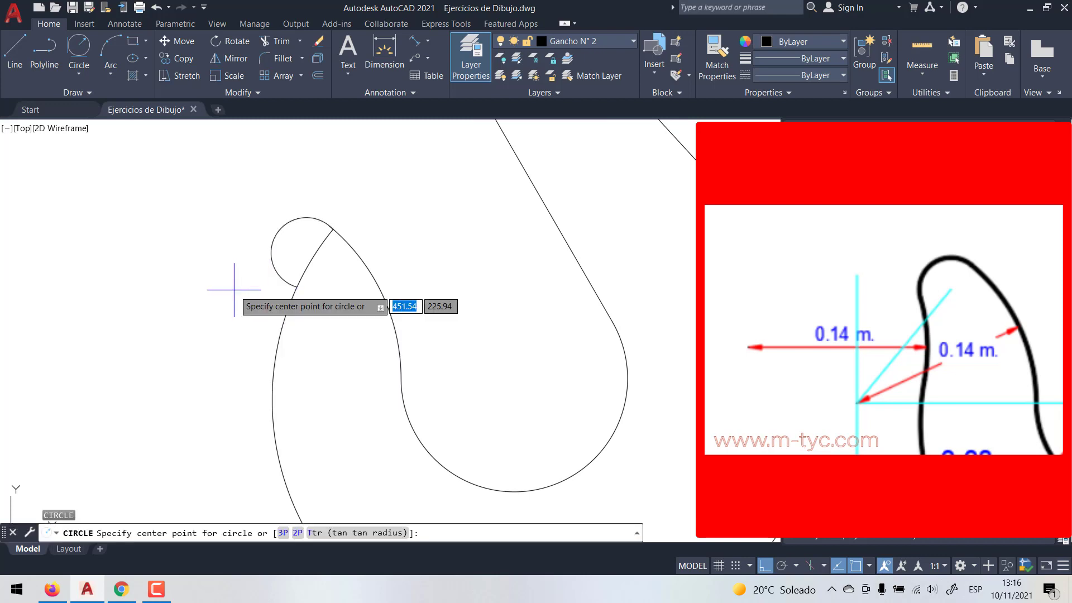
{"action": "key", "text": "Return"}
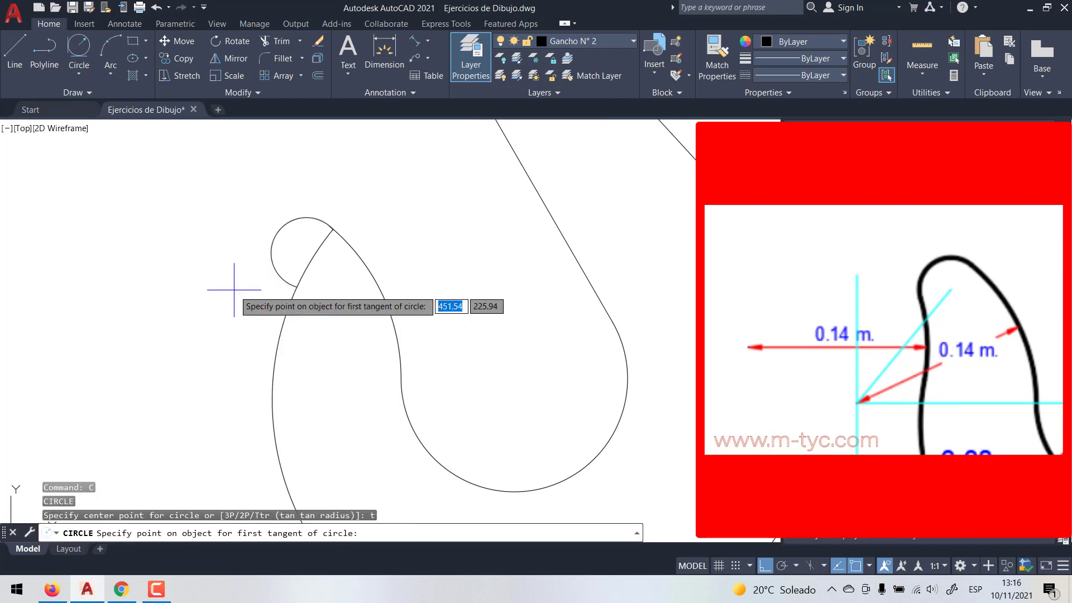
{"action": "left_click", "coordinate": [280, 273]}
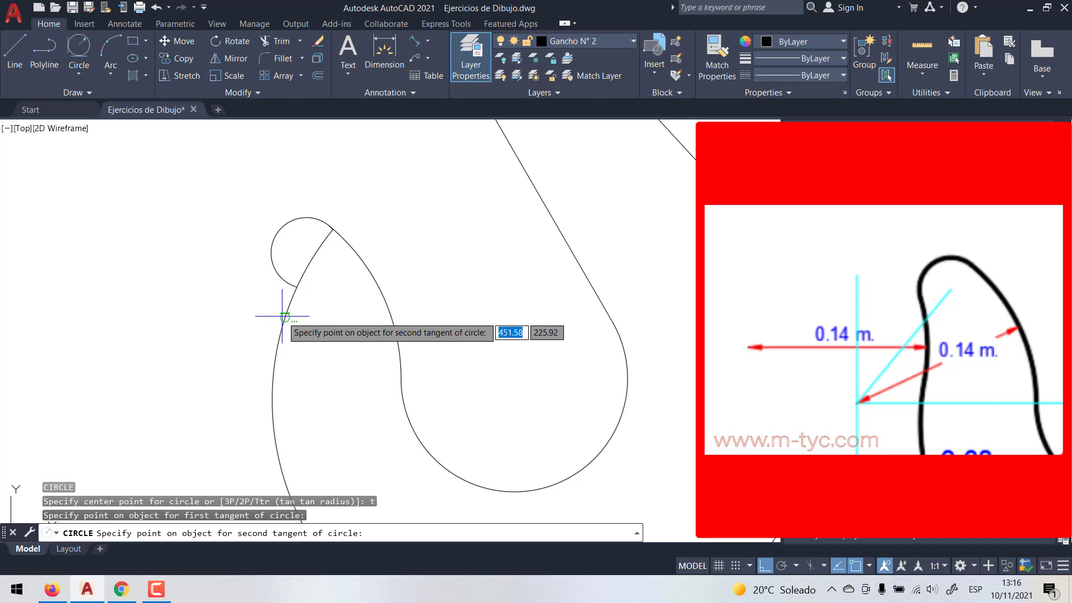
{"action": "left_click", "coordinate": [281, 312]}
{"action": "type", "text": "0.14"}
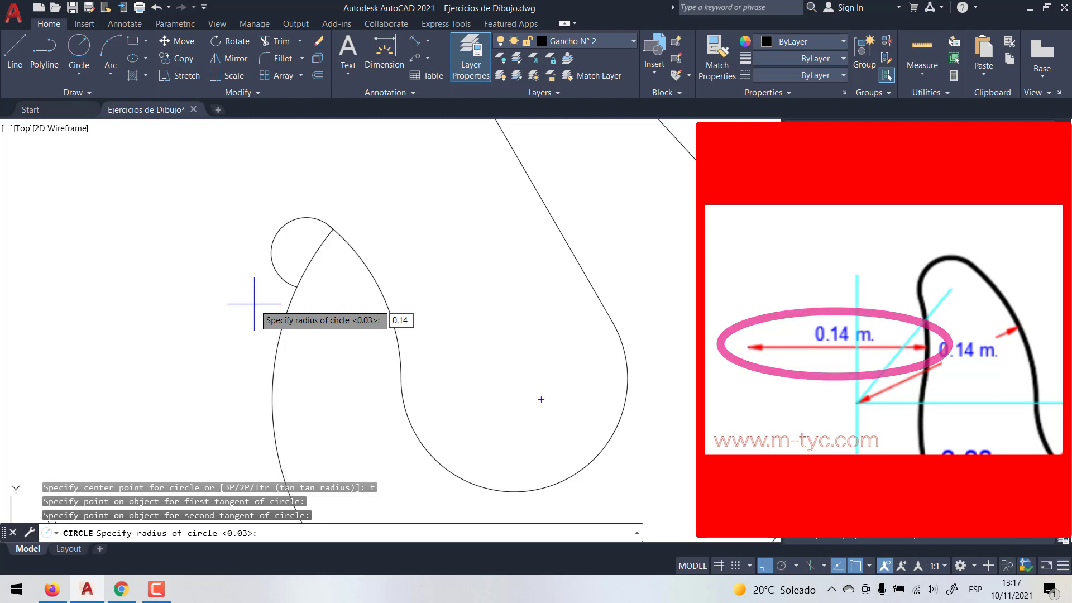
{"action": "key", "text": "Return"}
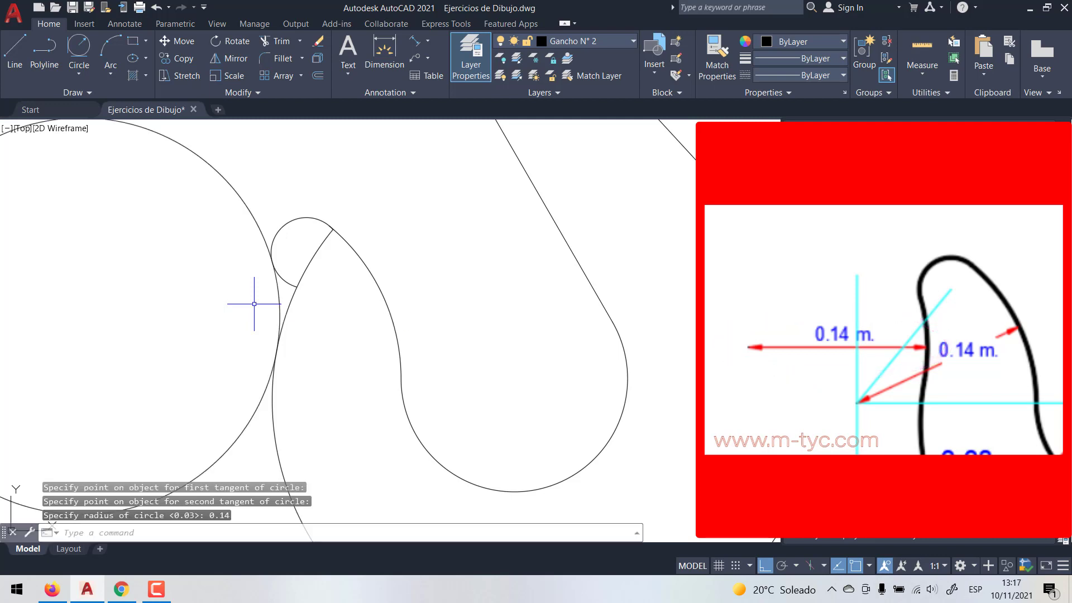
{"action": "scroll", "coordinate": [284, 320], "scroll_direction": "down", "scroll_amount": 3}
Trim the excess arcs inside the hook tip and pan the finished outline to the centre
{"action": "type", "text": "tr"}
{"action": "key", "text": "Return"}
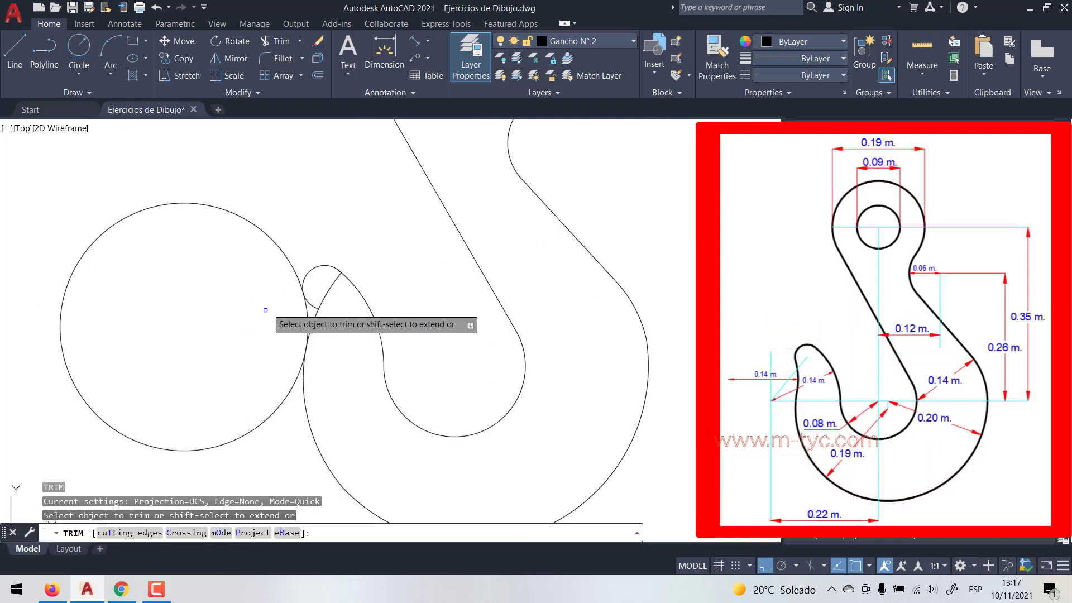
{"action": "scroll", "coordinate": [288, 324], "scroll_direction": "up", "scroll_amount": 1}
{"action": "left_click", "coordinate": [312, 302]}
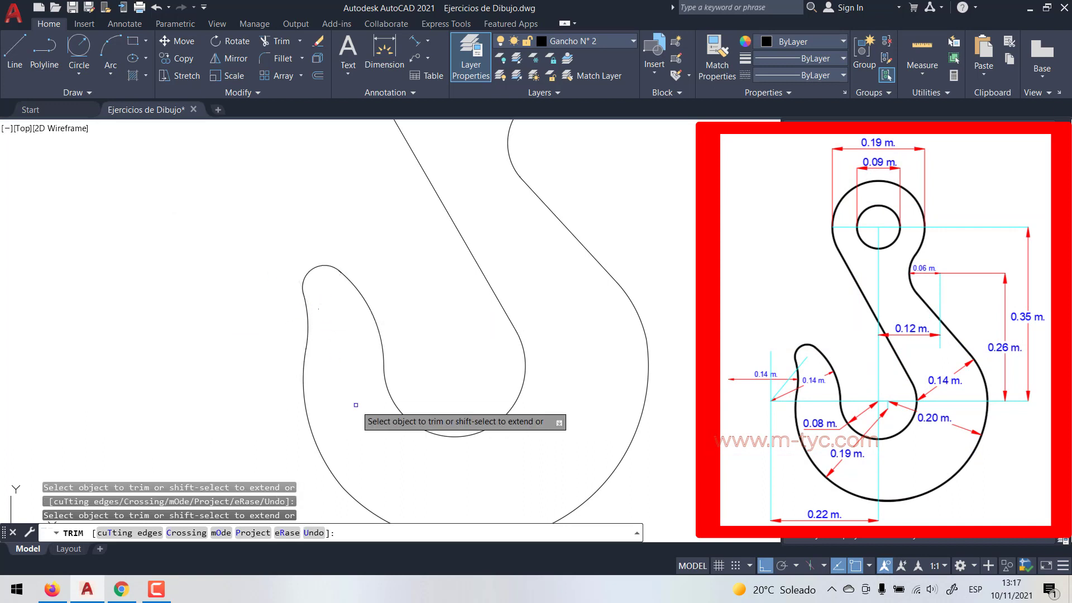
{"action": "scroll", "coordinate": [334, 291], "scroll_direction": "up", "scroll_amount": 2}
{"action": "scroll", "coordinate": [338, 287], "scroll_direction": "up", "scroll_amount": 2}
{"action": "scroll", "coordinate": [348, 274], "scroll_direction": "up", "scroll_amount": 2}
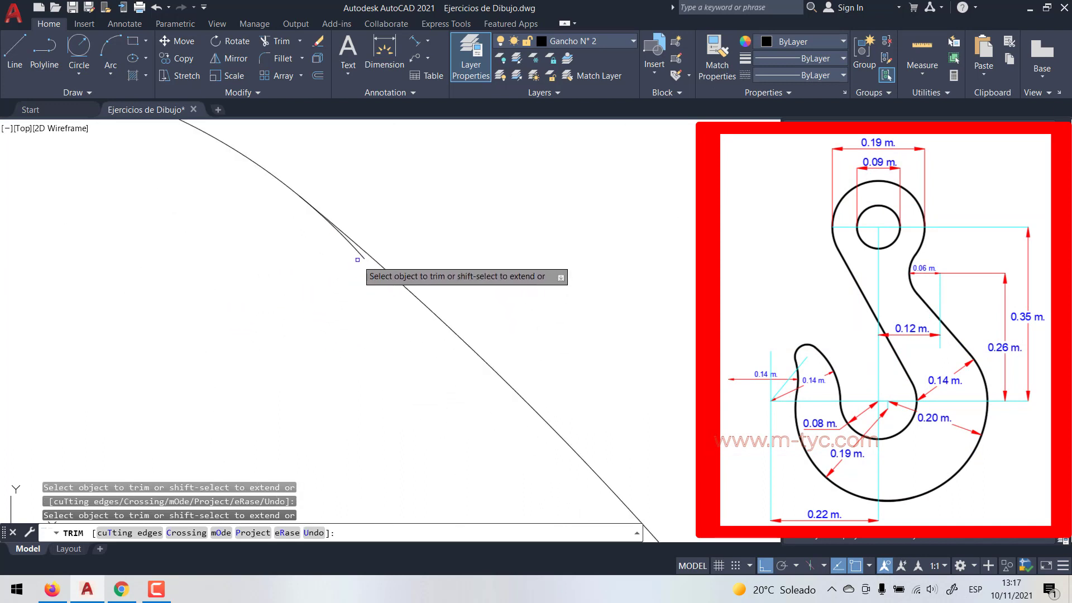
{"action": "scroll", "coordinate": [316, 382], "scroll_direction": "down", "scroll_amount": 3}
{"action": "scroll", "coordinate": [316, 419], "scroll_direction": "down", "scroll_amount": 2}
{"action": "scroll", "coordinate": [371, 443], "scroll_direction": "down", "scroll_amount": 2}
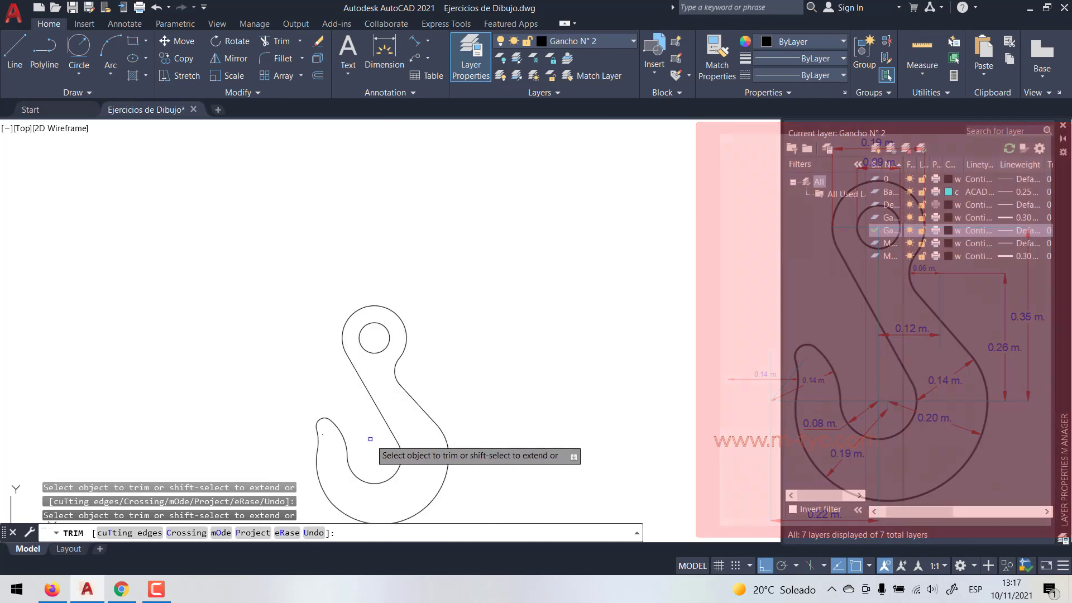
{"action": "scroll", "coordinate": [394, 390], "scroll_direction": "up", "scroll_amount": 2}
{"action": "key", "text": "Escape"}
{"action": "mouse_move", "coordinate": [394, 390]}
{"action": "middle_mouse_down"}
{"action": "mouse_move", "coordinate": [493, 400]}
{"action": "mouse_move", "coordinate": [484, 400]}
{"action": "middle_mouse_up"}
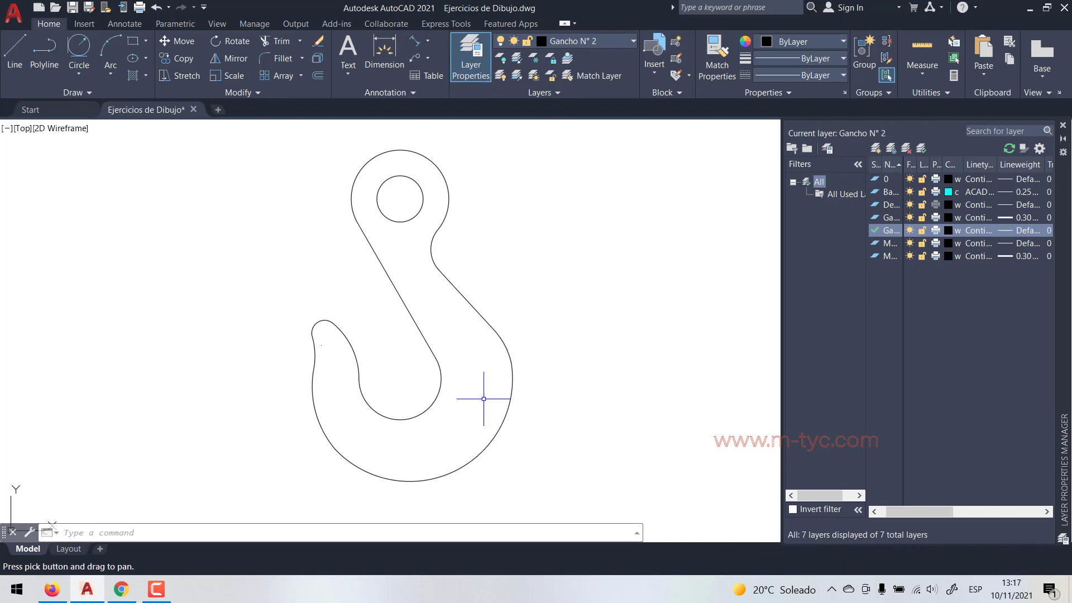